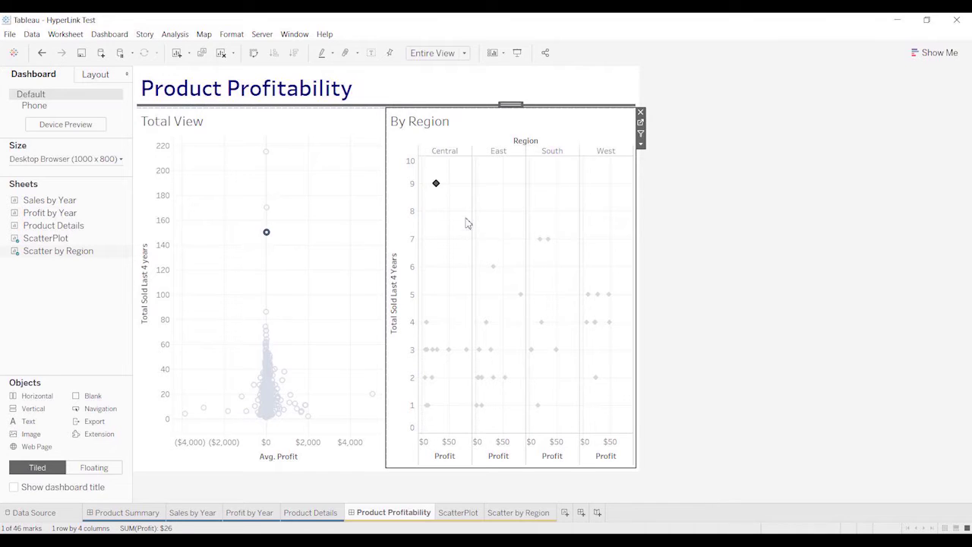
Step: Review the Hyperlink1 URL action's settings in the Actions dialog and close them unchanged
mouse_move(542, 244)
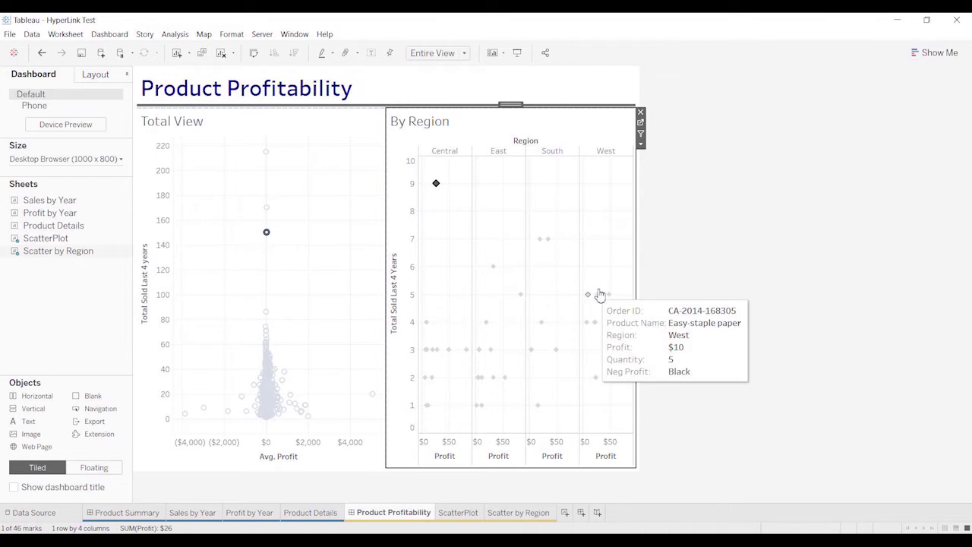
click(100, 37)
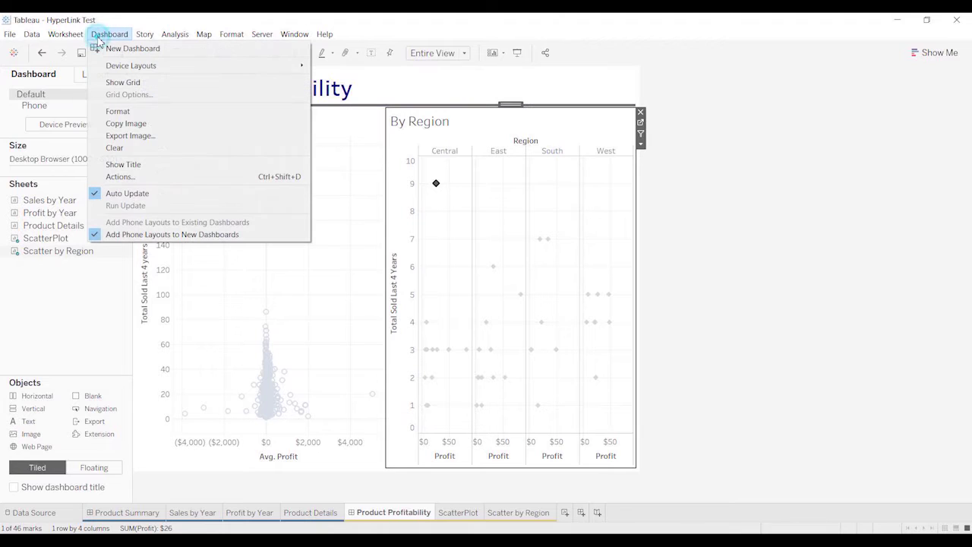
click(126, 179)
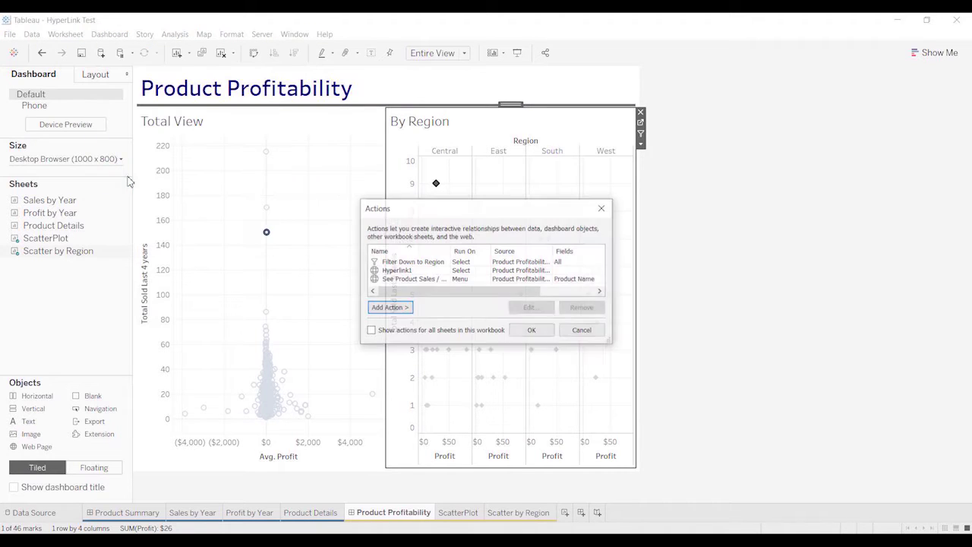
click(383, 270)
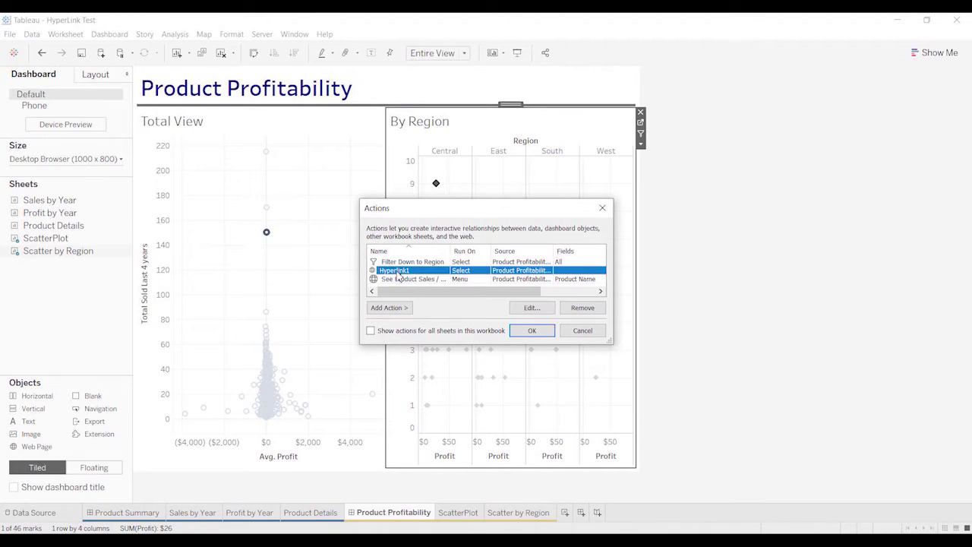
click(532, 309)
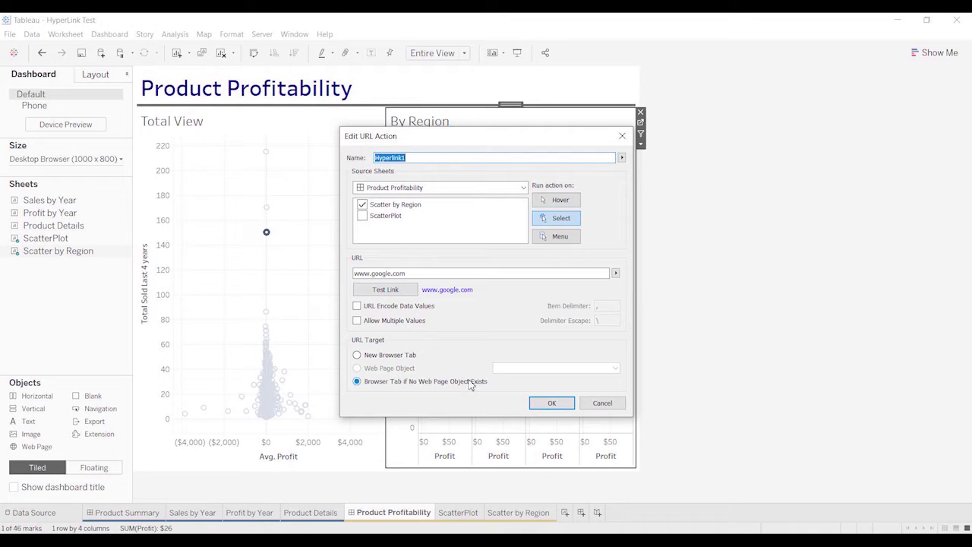
click(564, 404)
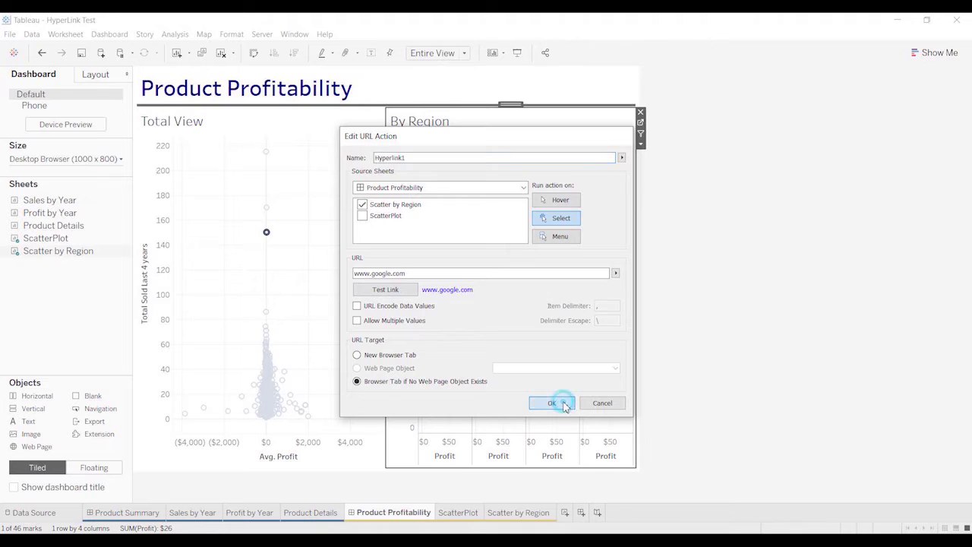
click(536, 334)
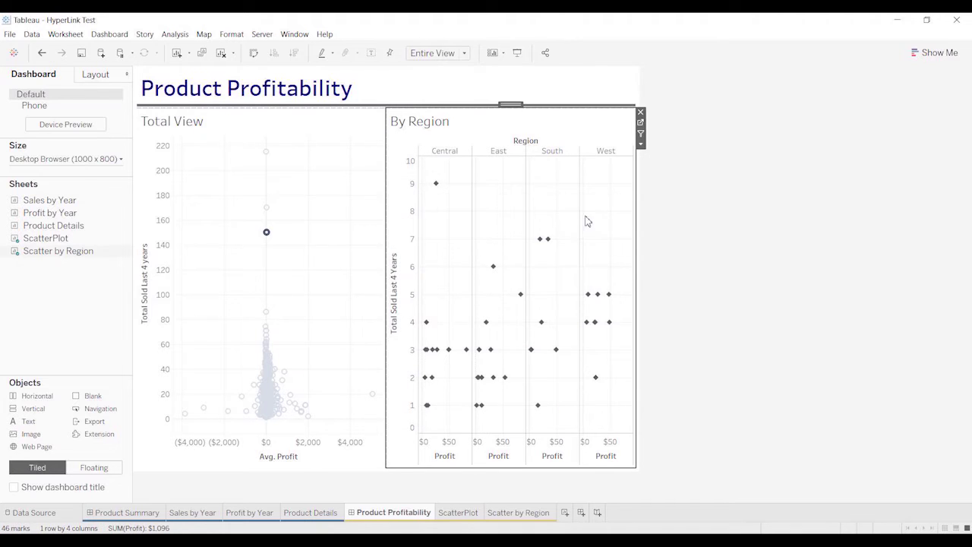
Step: Select a Central mark in By Region to open google.com, then return to the Chrome window
click(449, 358)
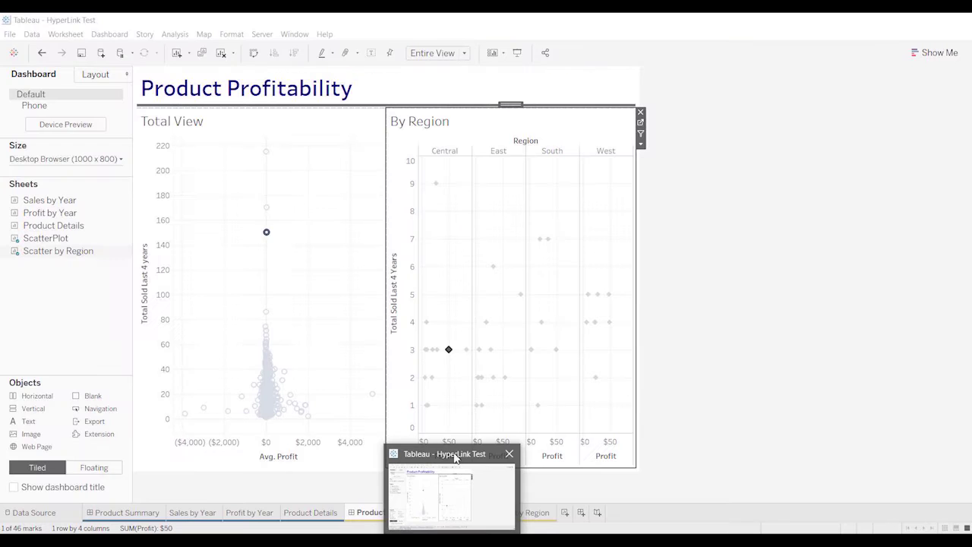
click(457, 465)
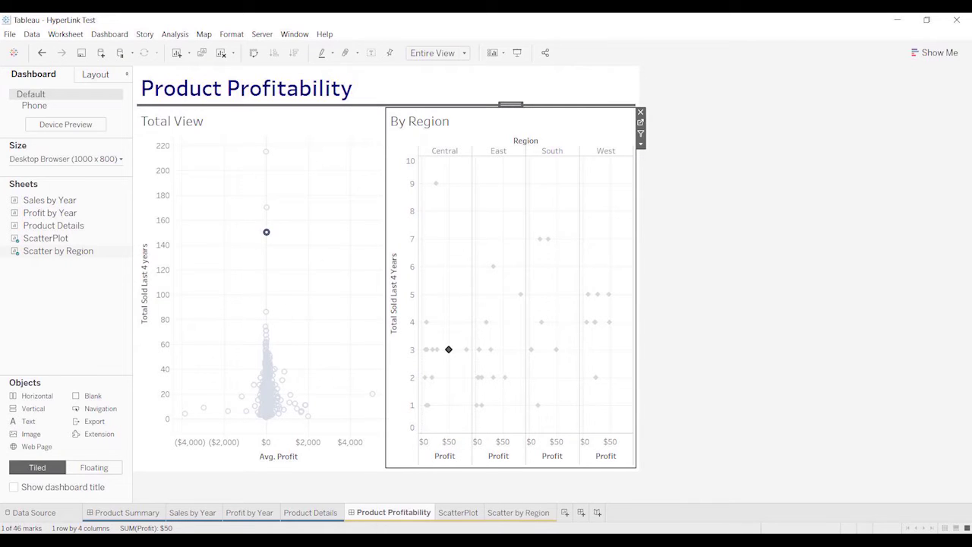
key(alt+Tab)
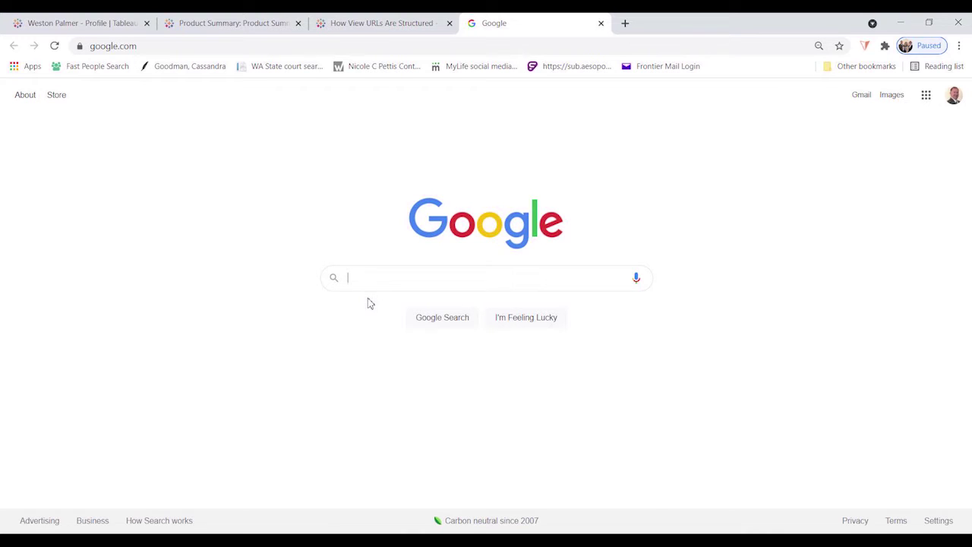
Step: Search Google for 'south', inspect the q=south address format, then close the tab and return to Tableau
text(south)
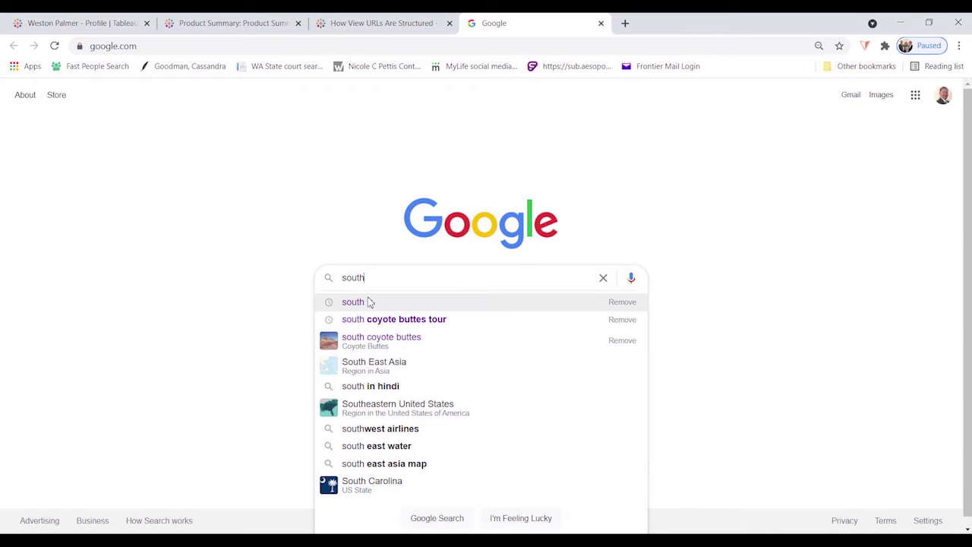
click(370, 302)
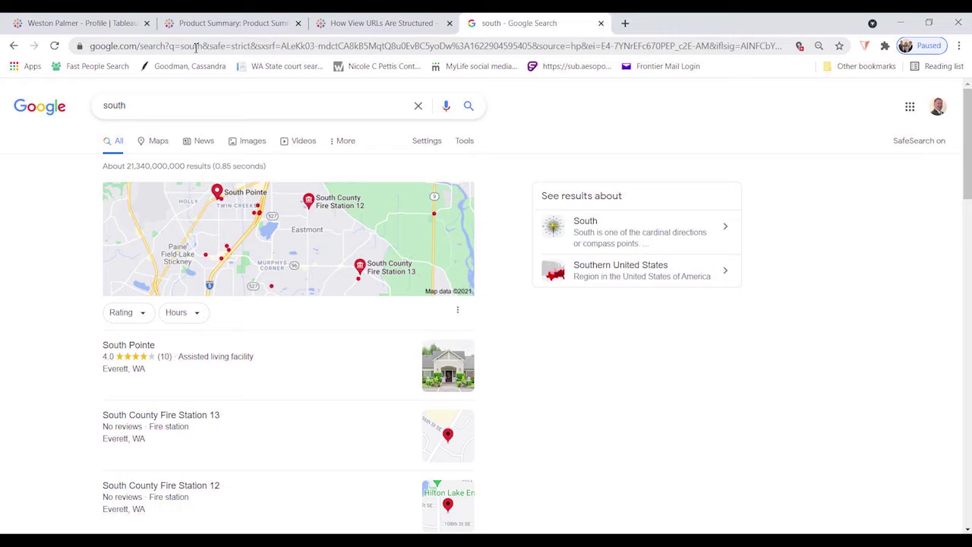
drag(203, 47, 49, 61)
key(ctrl+c)
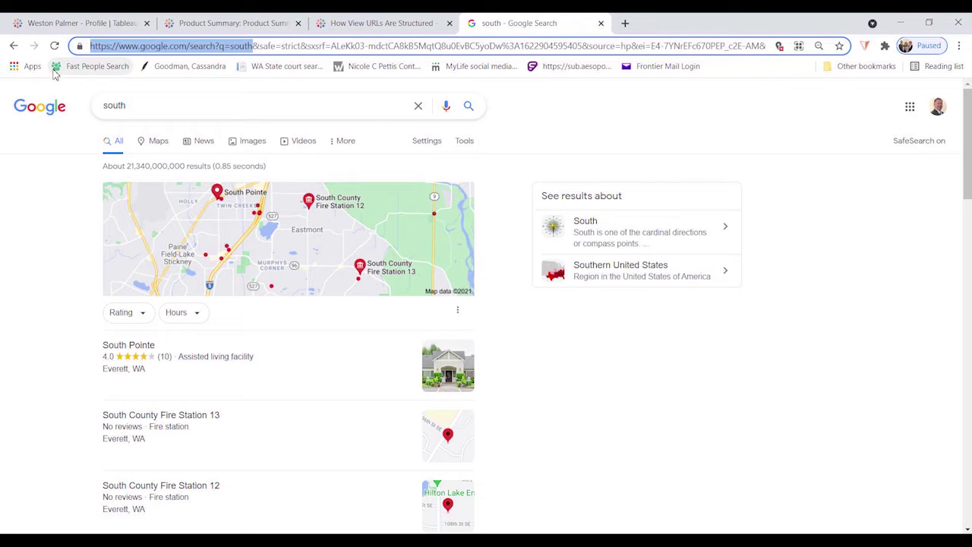
click(601, 22)
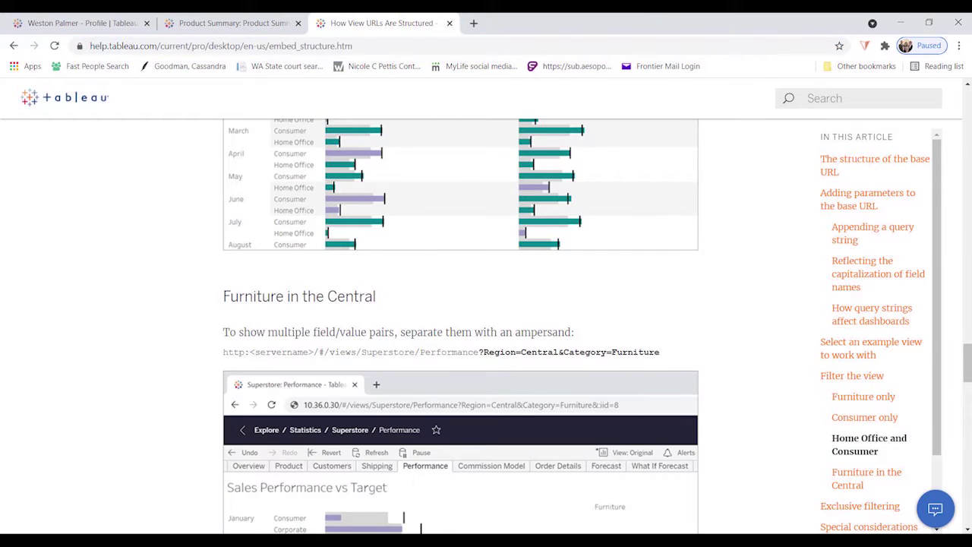
key(alt+Tab)
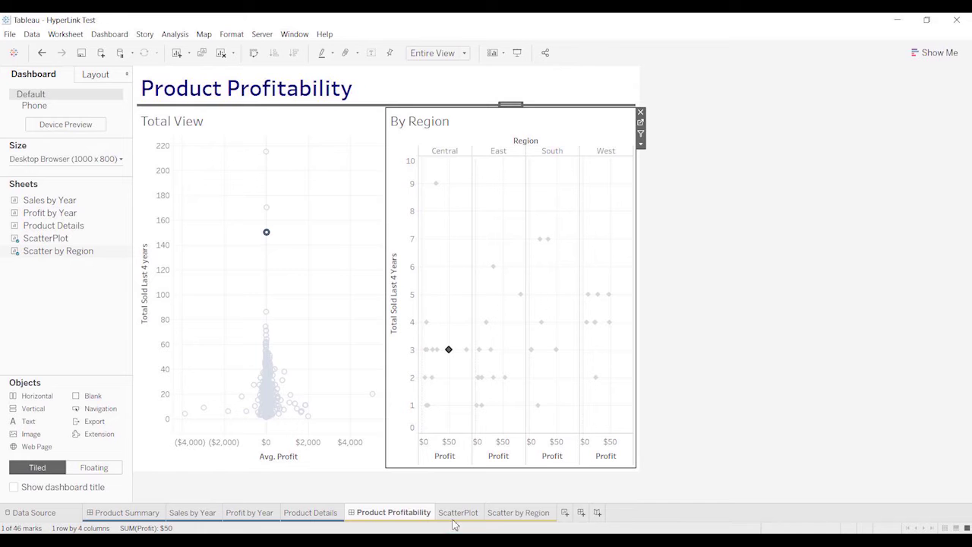
click(111, 34)
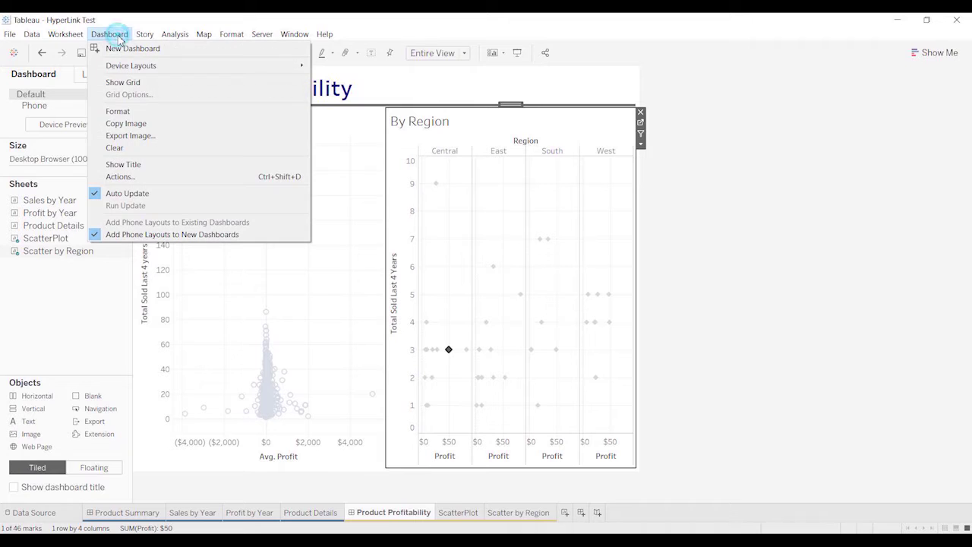
click(120, 177)
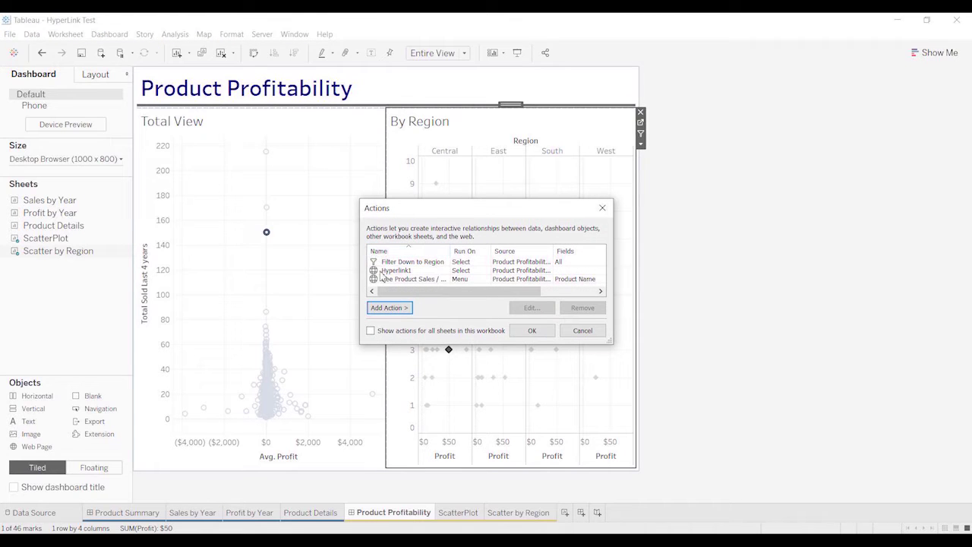
click(382, 271)
click(532, 308)
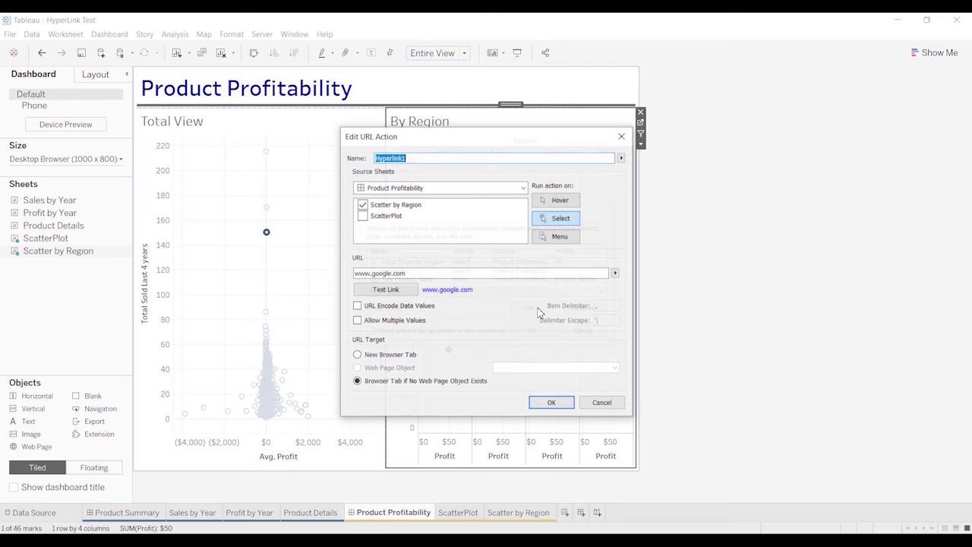
drag(466, 275, 348, 287)
key(ctrl+v)
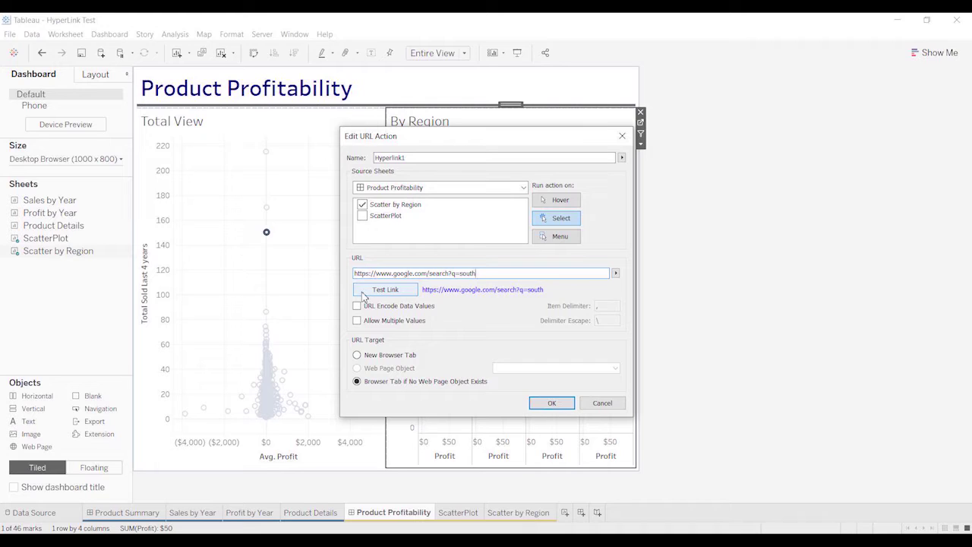
double_click(468, 273)
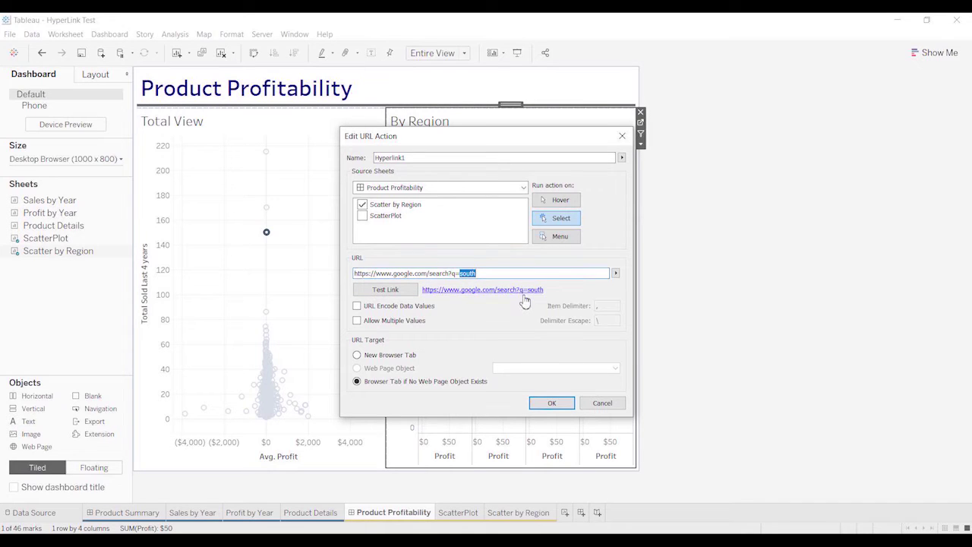
key(BackSpace)
Step: Append the <Product Name> field to Hyperlink1's URL and save the action
click(616, 275)
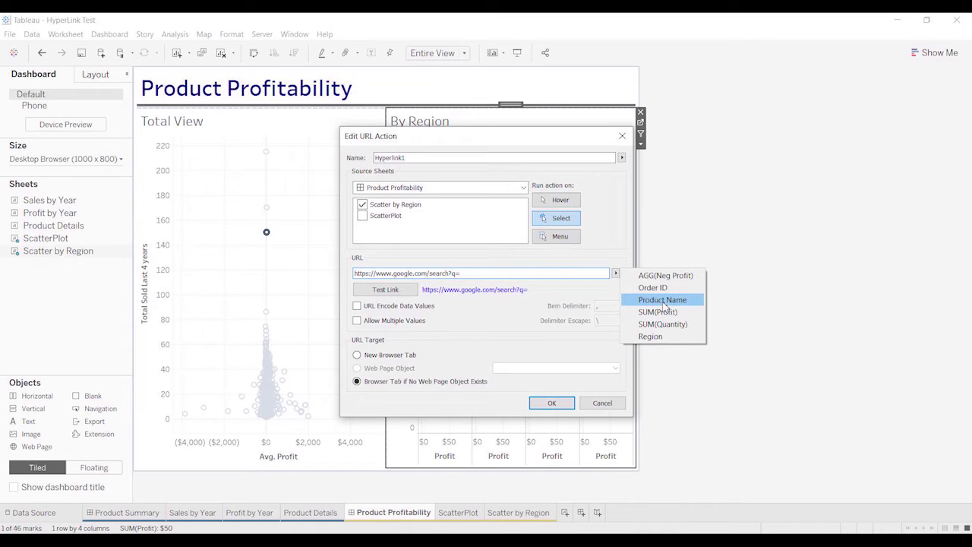
click(662, 300)
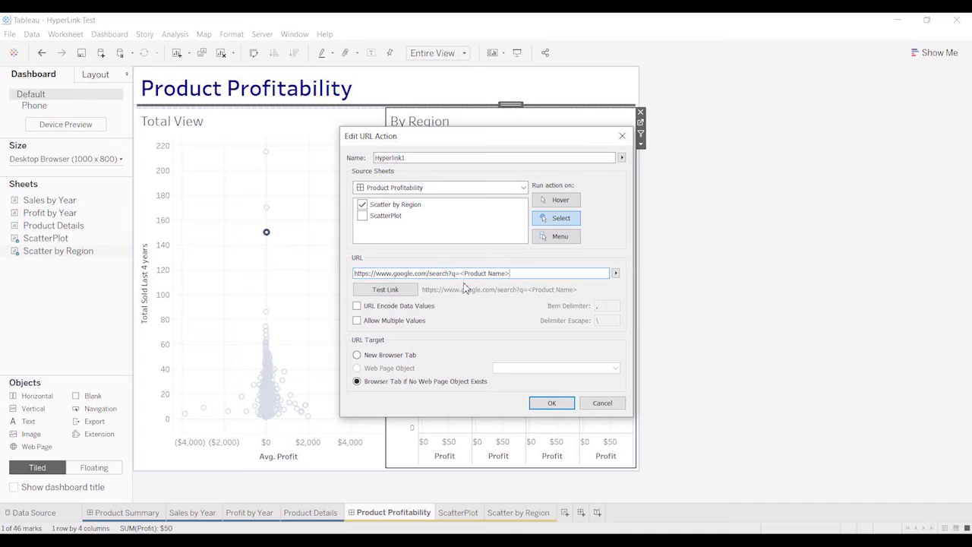
click(558, 408)
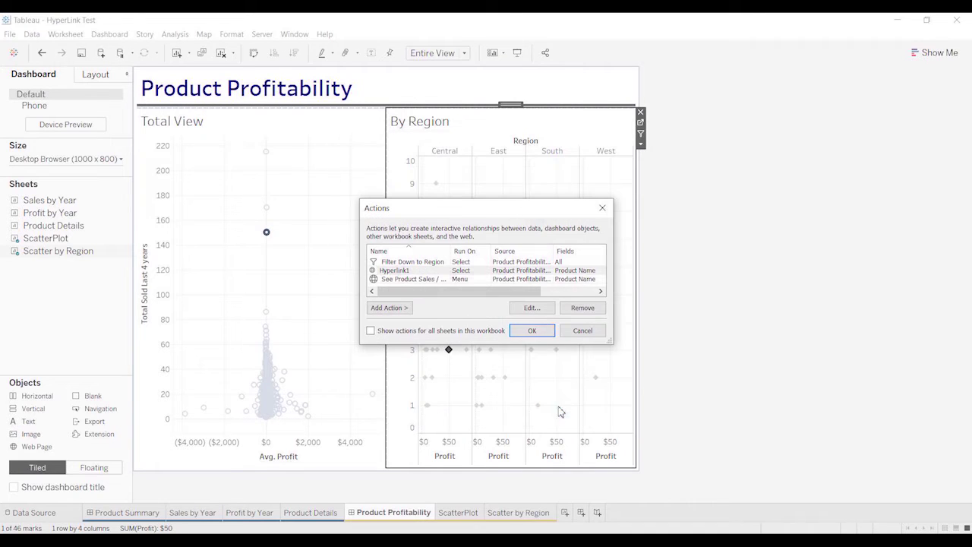
Step: Select the Easy-staple paper mark in By Region to open its Google search, then return to Tableau
click(532, 334)
mouse_move(539, 354)
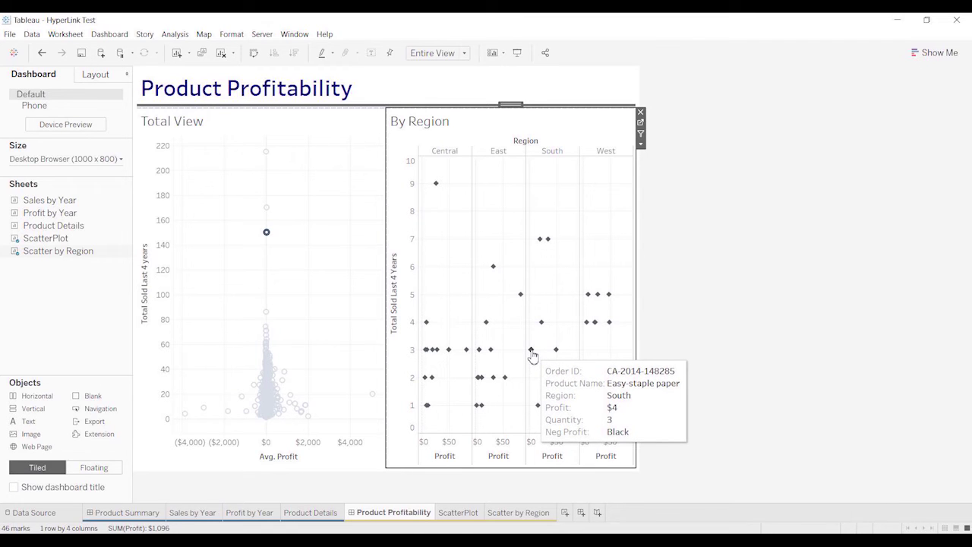
click(531, 351)
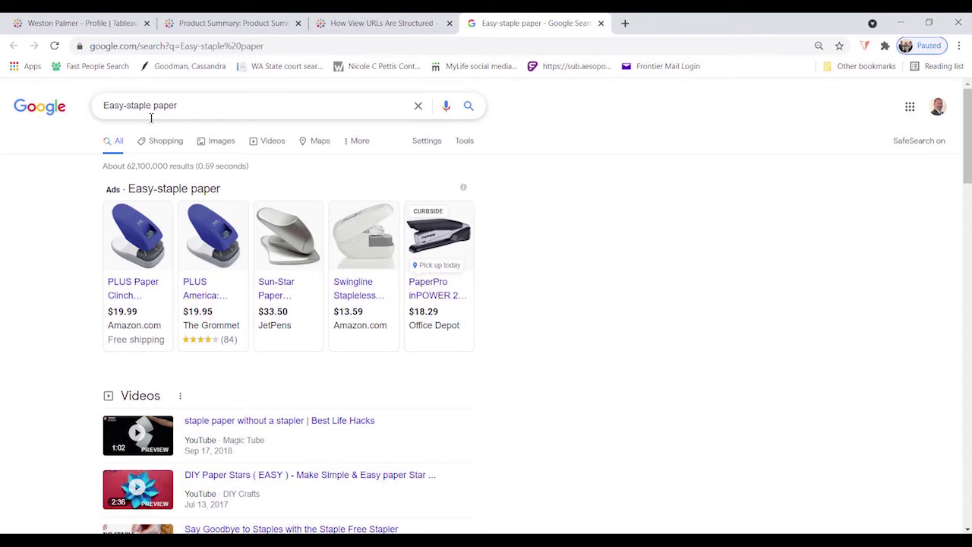
click(402, 475)
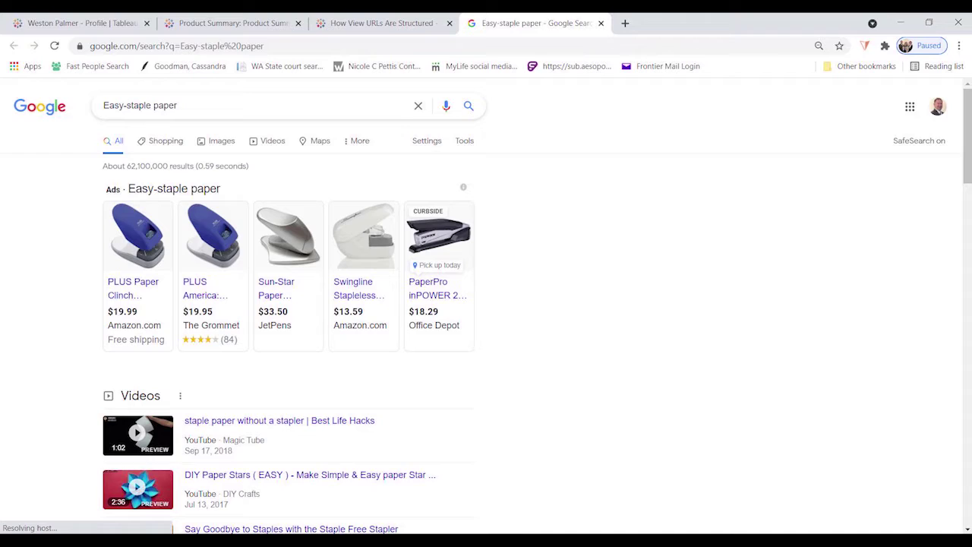
key(alt+Tab)
mouse_move(266, 234)
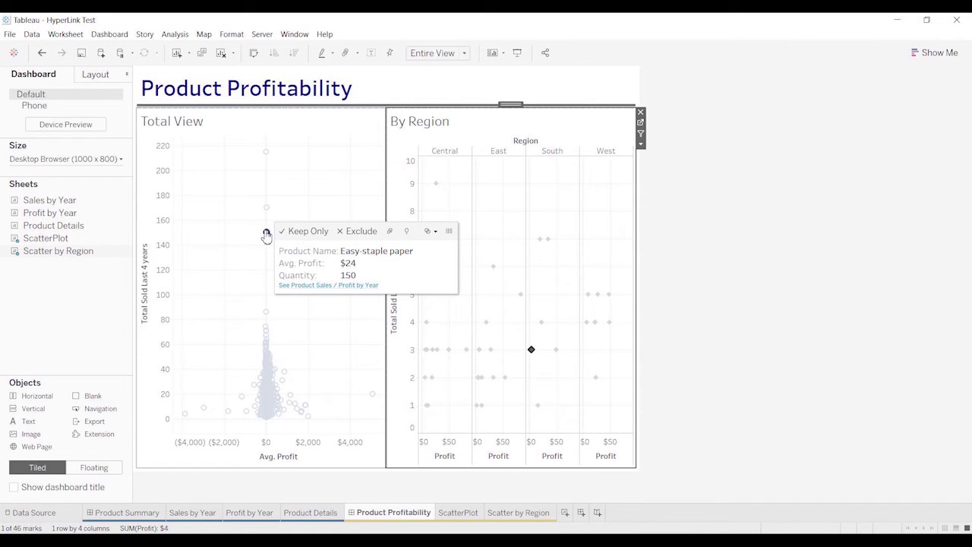
Step: Filter By Region to 3D Systems Cube Printer, open its Google search, and close the Easy-staple paper tab
click(265, 234)
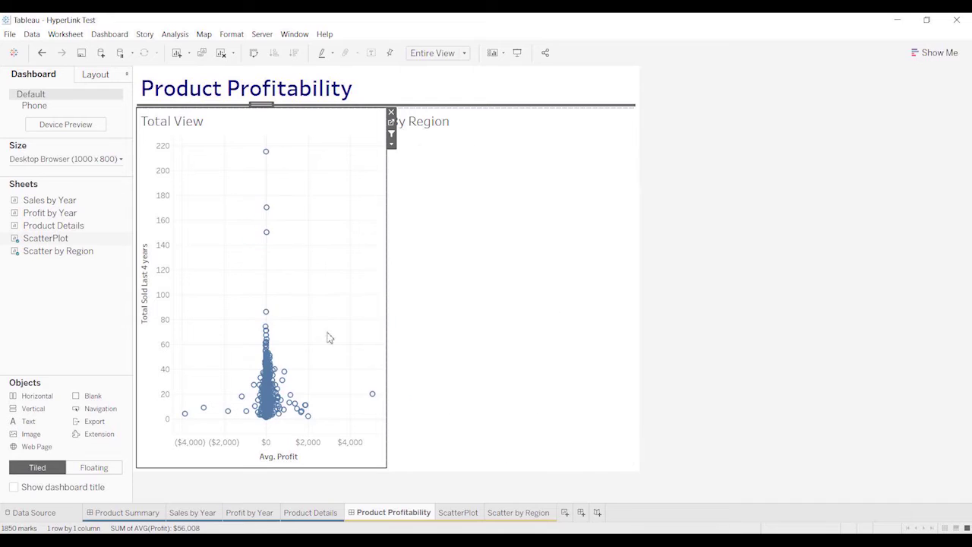
click(306, 407)
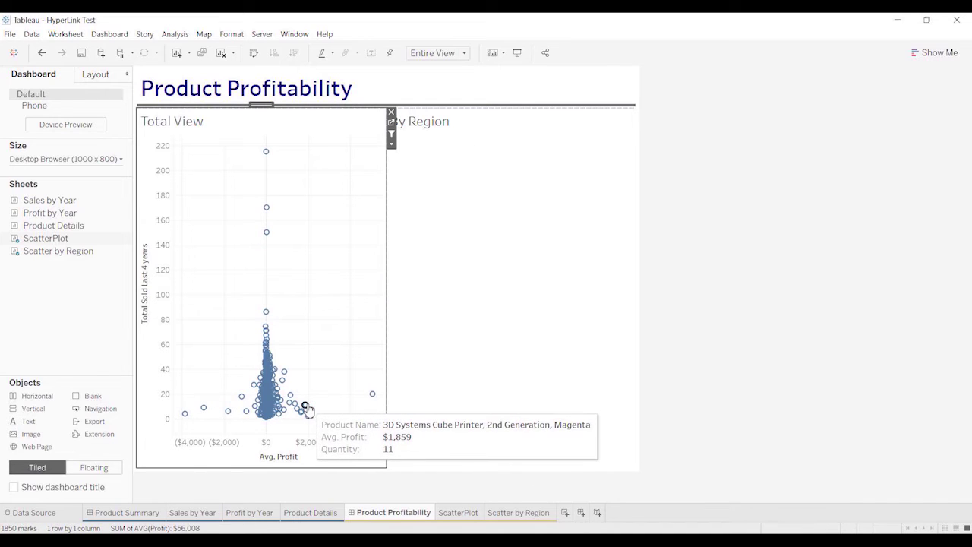
click(305, 406)
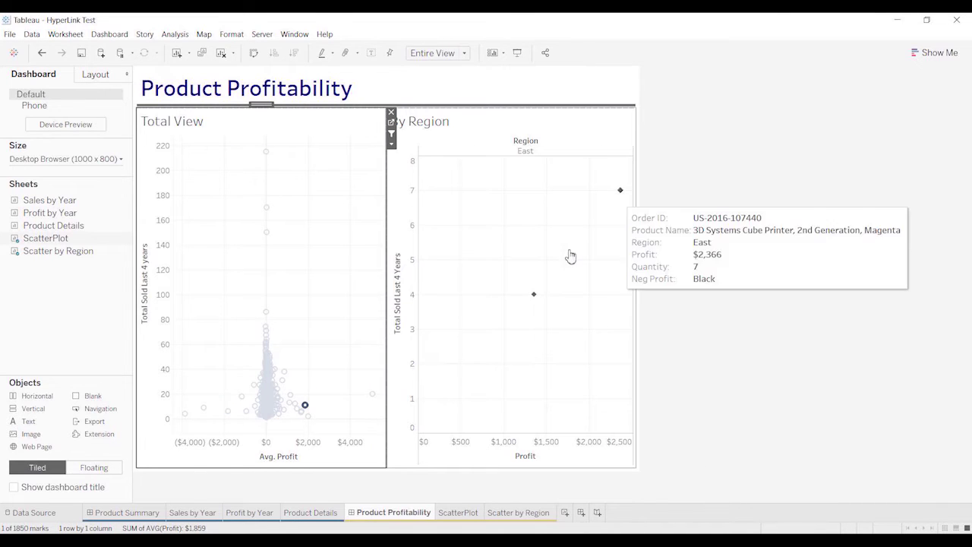
mouse_move(532, 297)
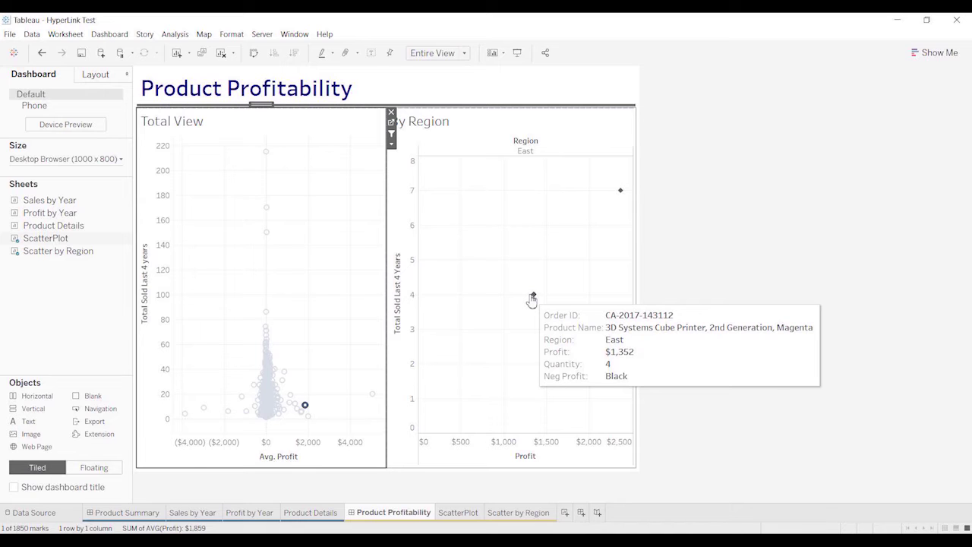
click(532, 296)
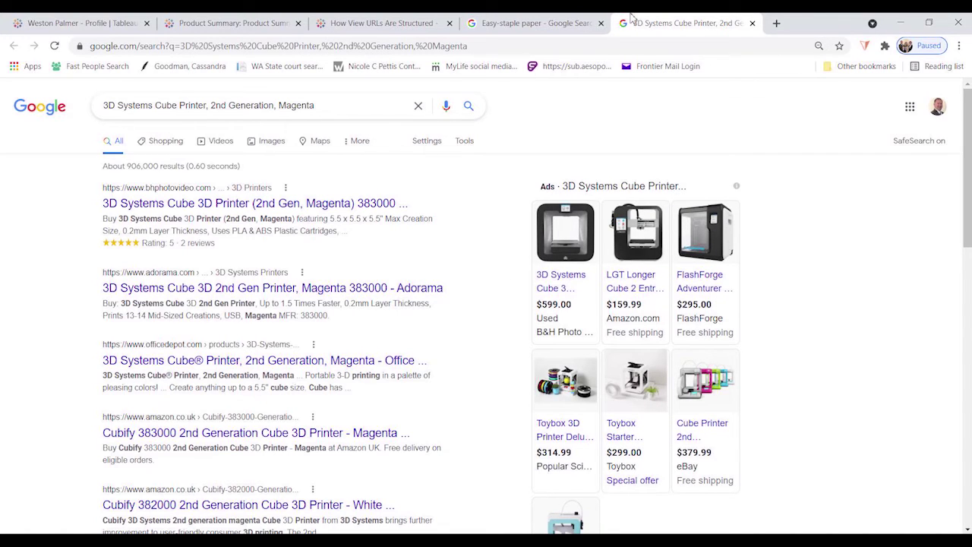
click(601, 22)
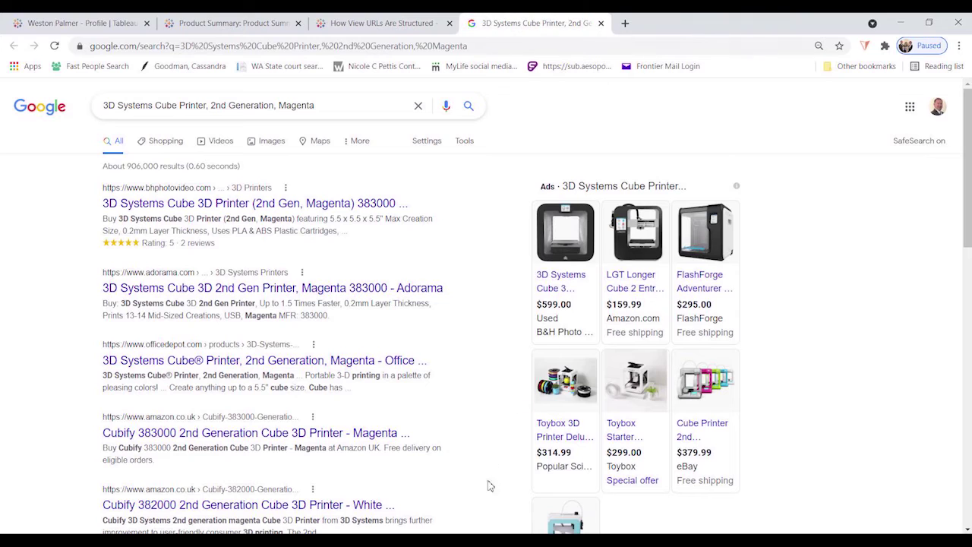
key(alt+Tab)
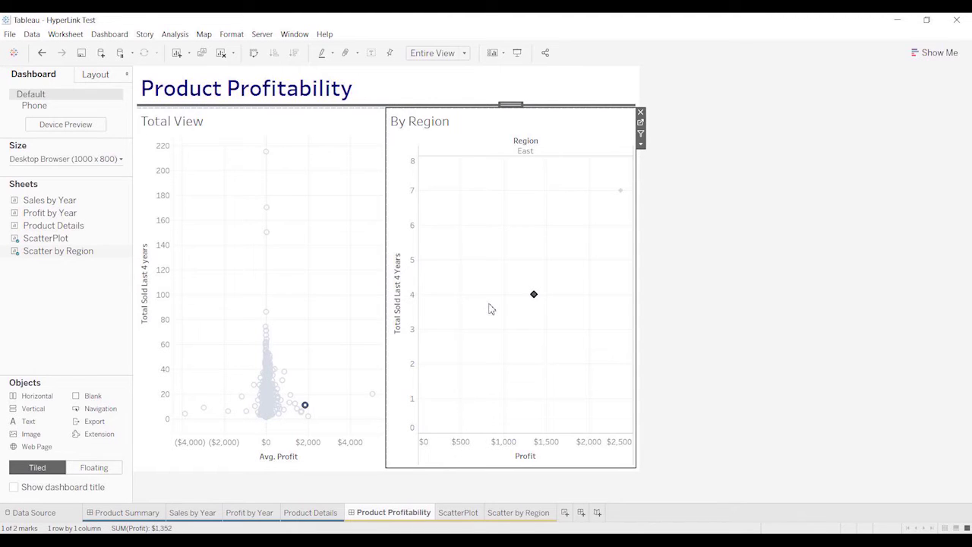
Step: Clear the selection, make Total View active, and select the See Product Sales action in the Actions dialog
click(486, 306)
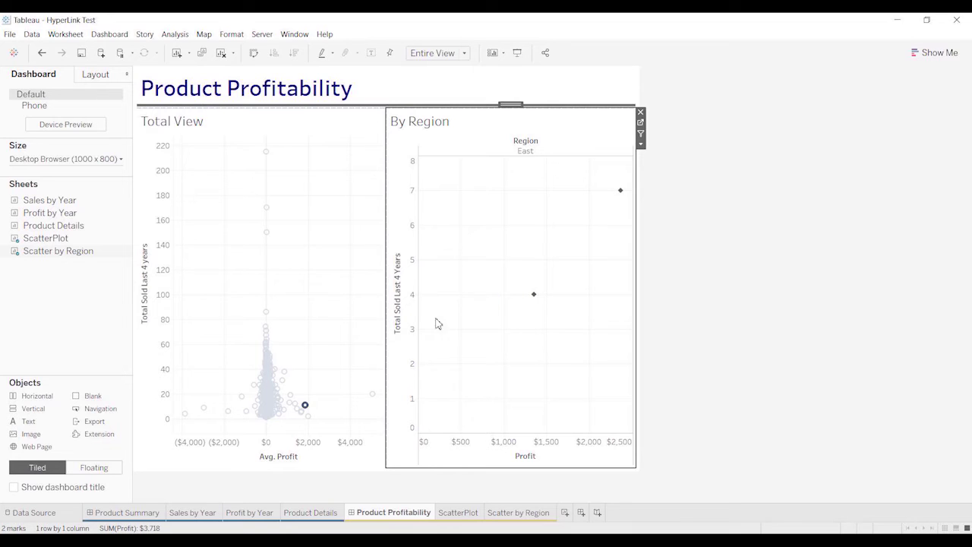
click(347, 312)
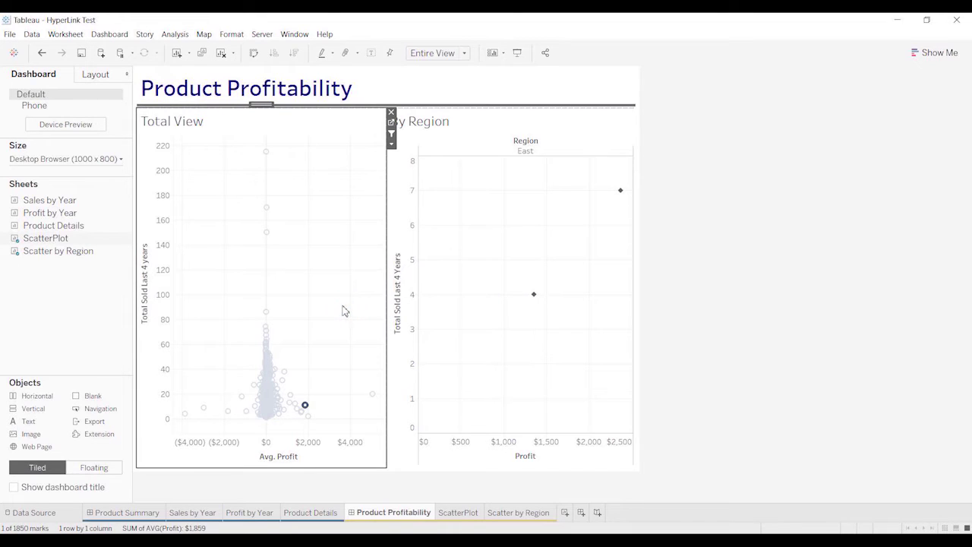
click(110, 35)
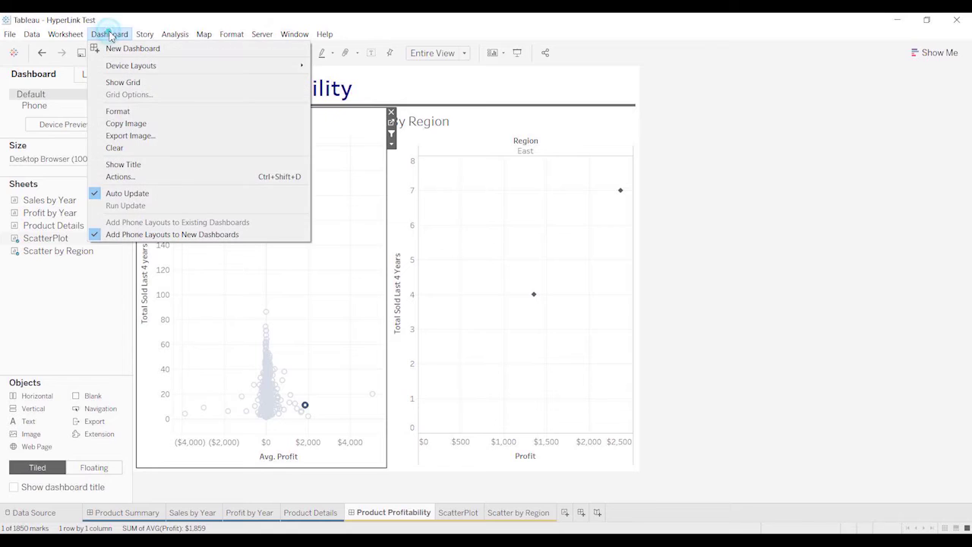
click(133, 178)
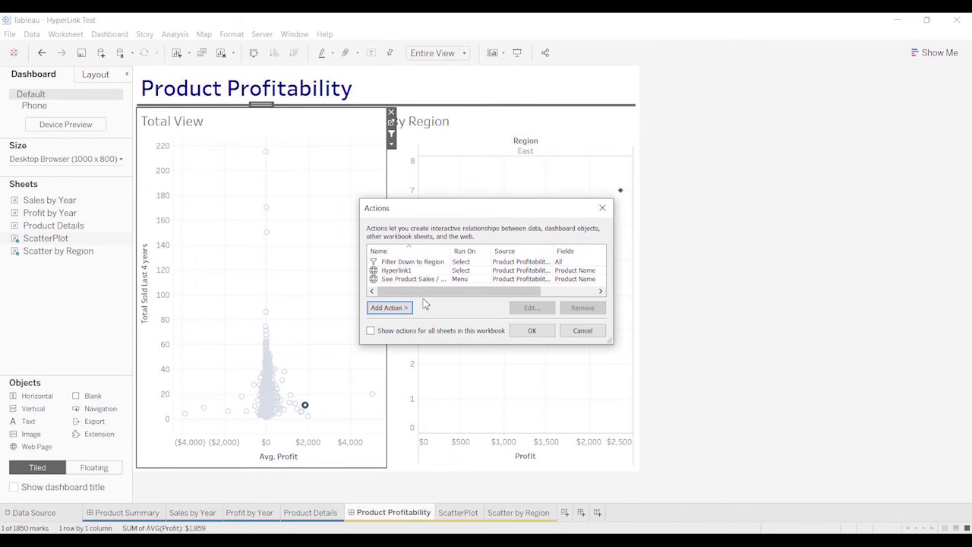
click(414, 280)
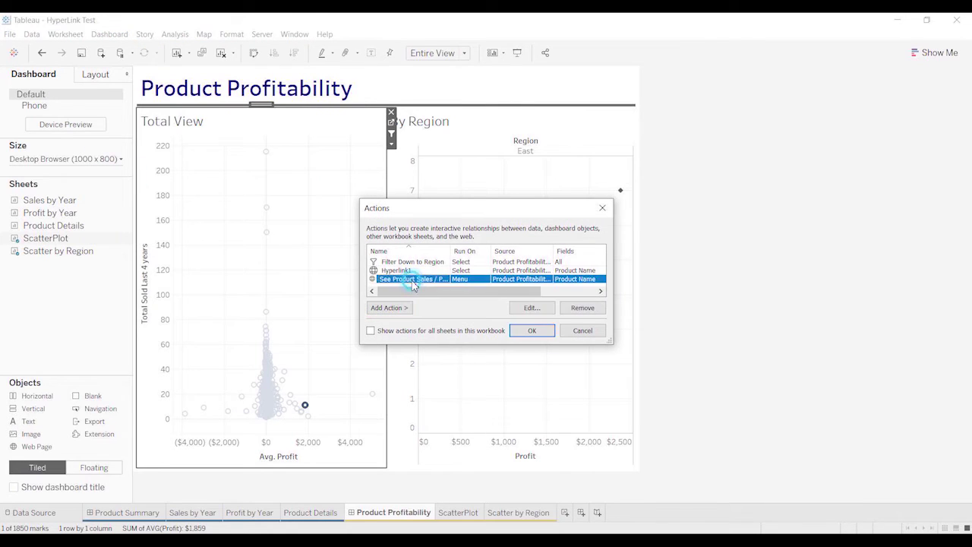
Step: Open the Edit URL Action dialog for See Product Sales / Profit by Year
click(530, 309)
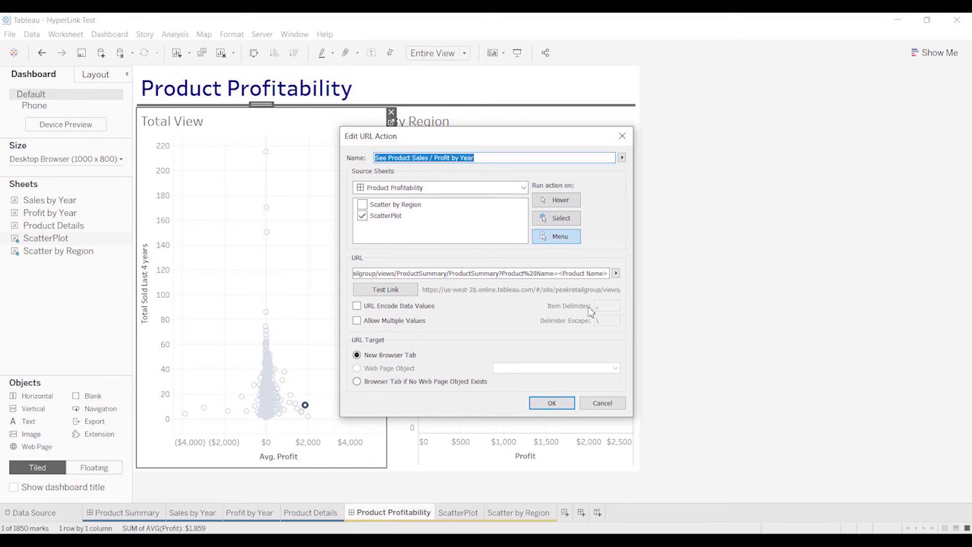
Step: Check the insertable URL fields, keep the <Product Name> URL unchanged, and confirm the action settings
click(615, 273)
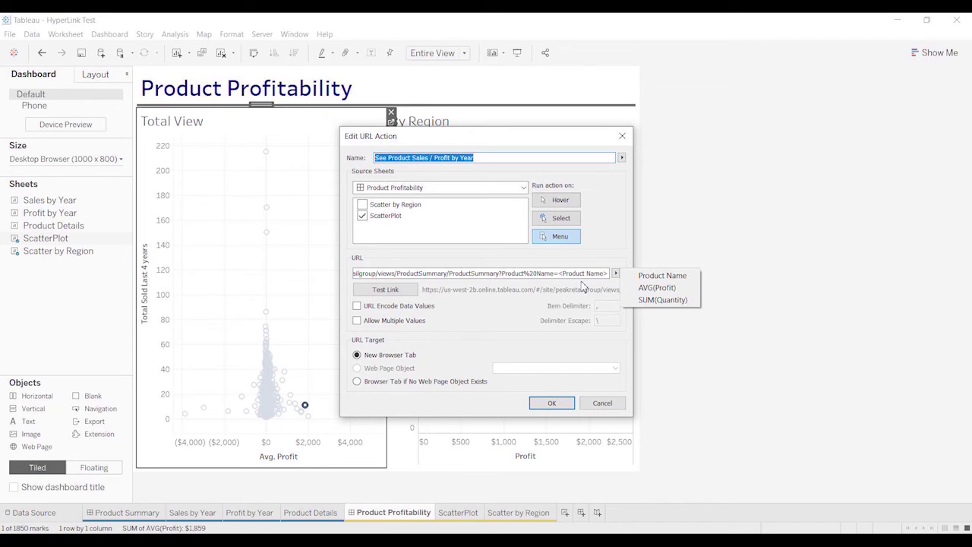
click(613, 260)
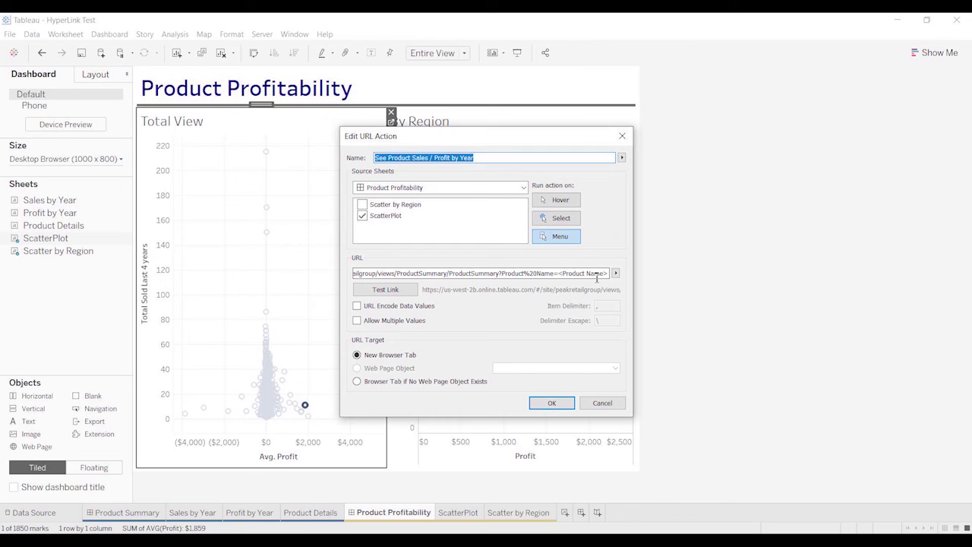
key(Return)
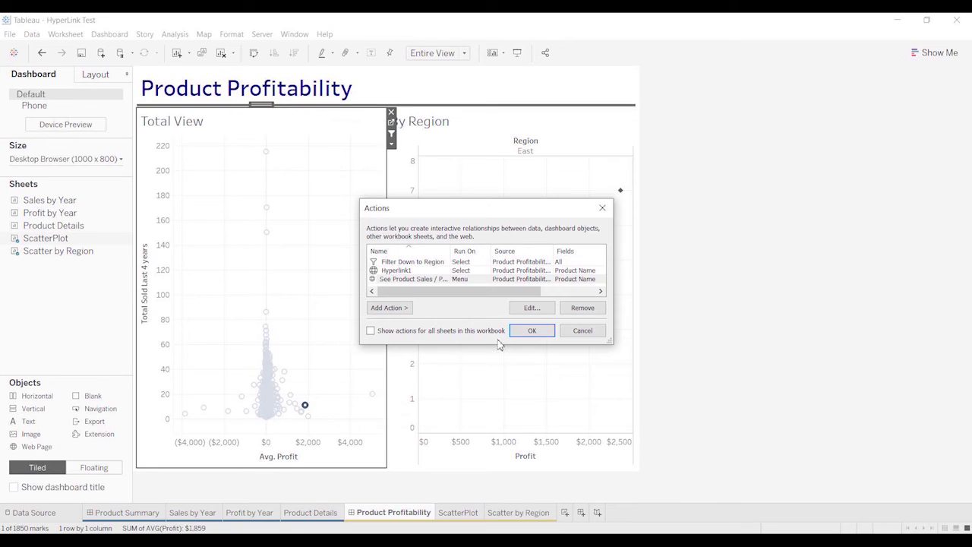
Step: Select the Easy-staple paper mark and follow its See Product Sales / Profit by Year tooltip link
click(537, 330)
click(278, 287)
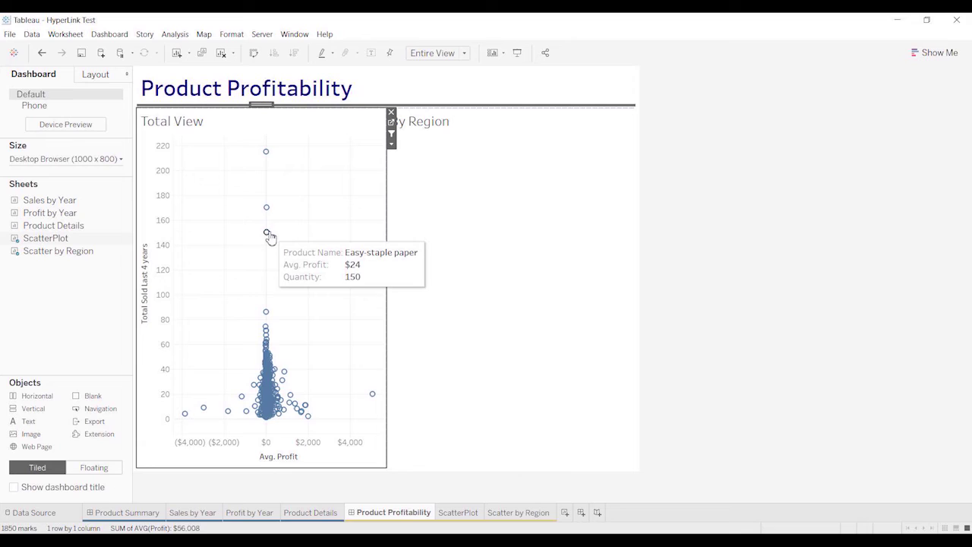
click(266, 233)
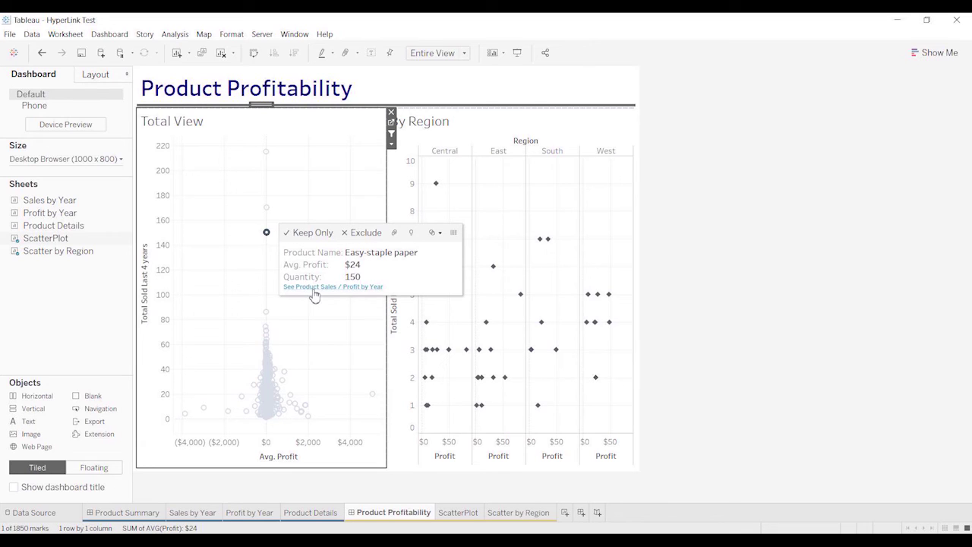
click(376, 288)
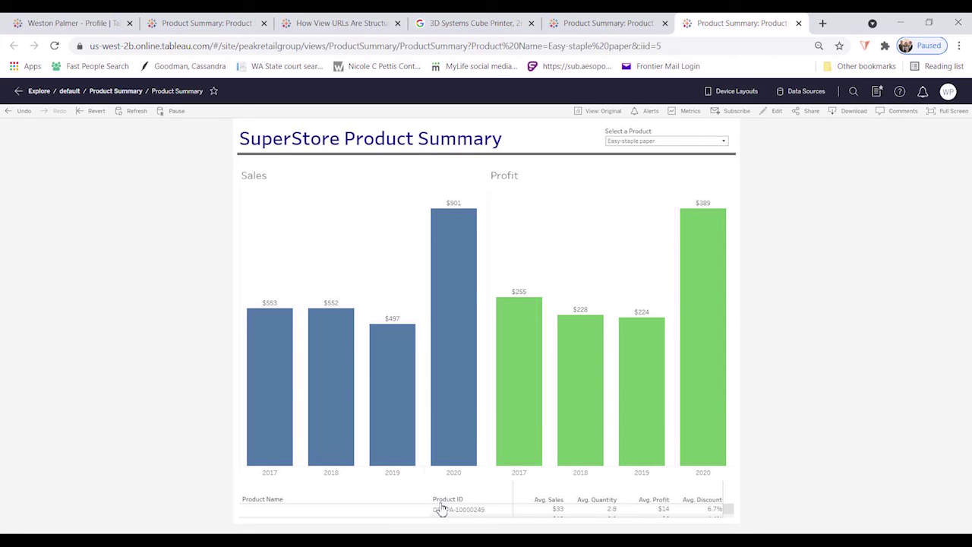
Step: Back in Desktop, clear the Total View selection and select the 3D Systems Cube Printer, 2nd Generation, Magenta mark
key(alt+Tab)
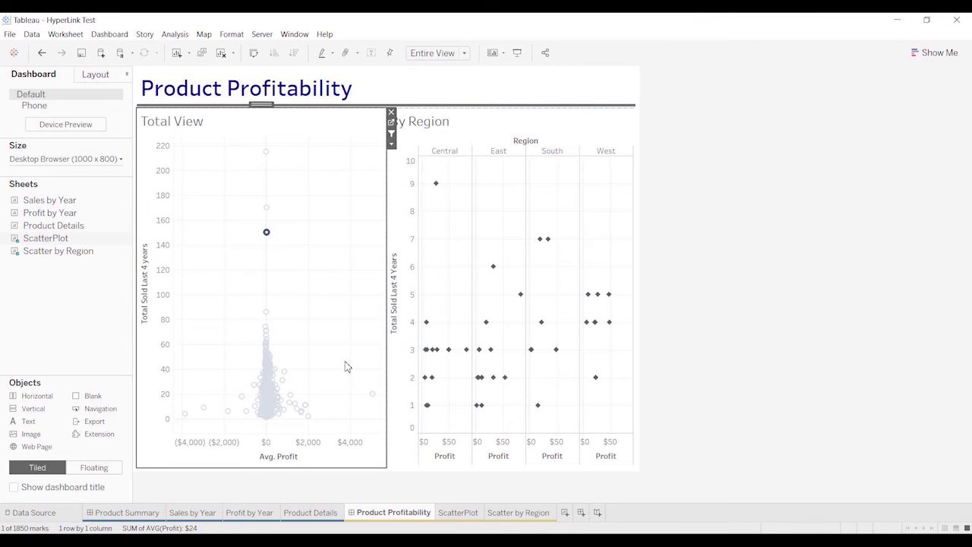
click(341, 360)
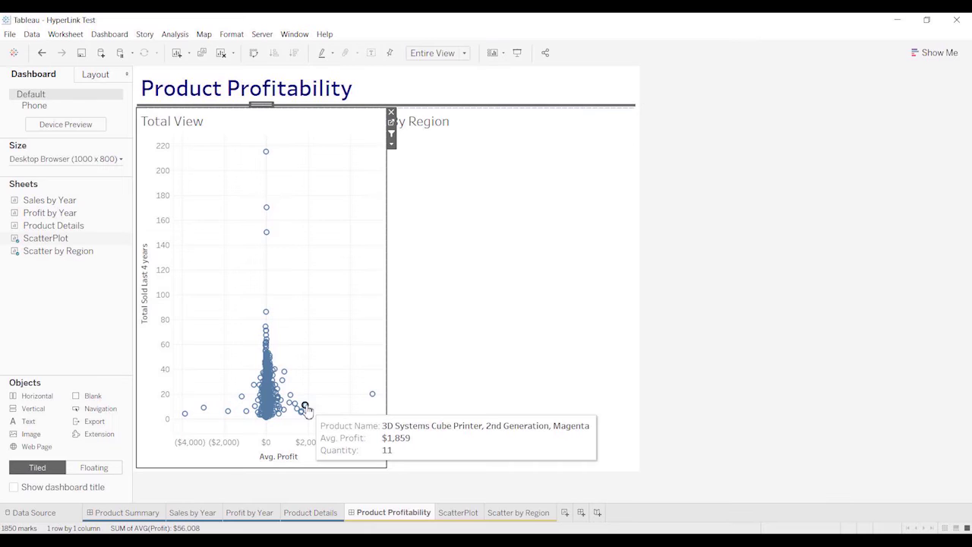
click(305, 405)
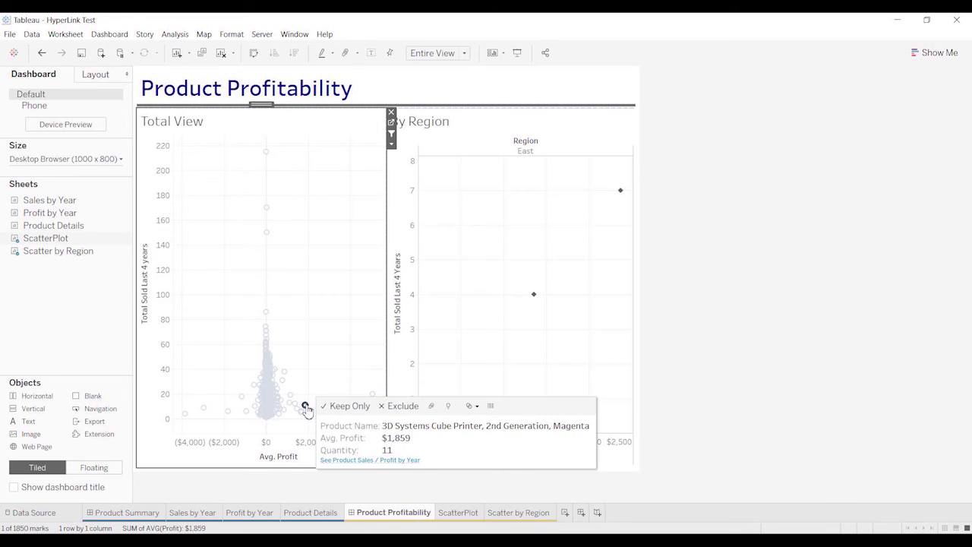
Step: Follow the See Product Sales / Profit by Year link and filter Product Summary to 3M Polarizing Light Filter Sleeves
click(351, 460)
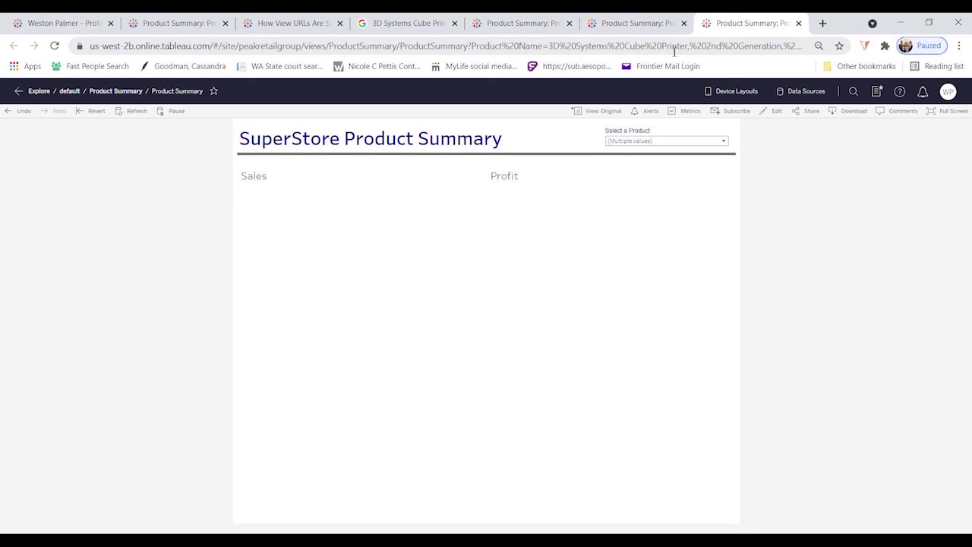
click(724, 141)
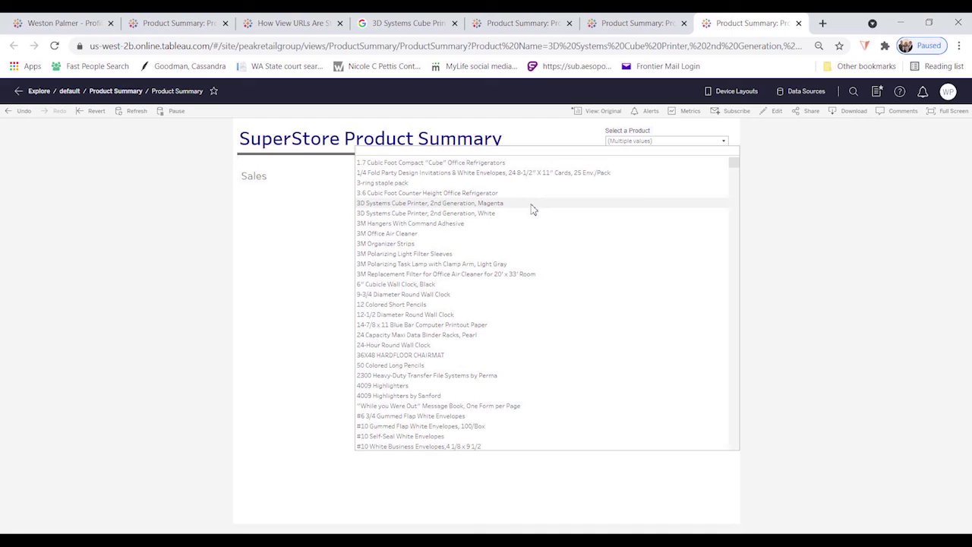
click(742, 202)
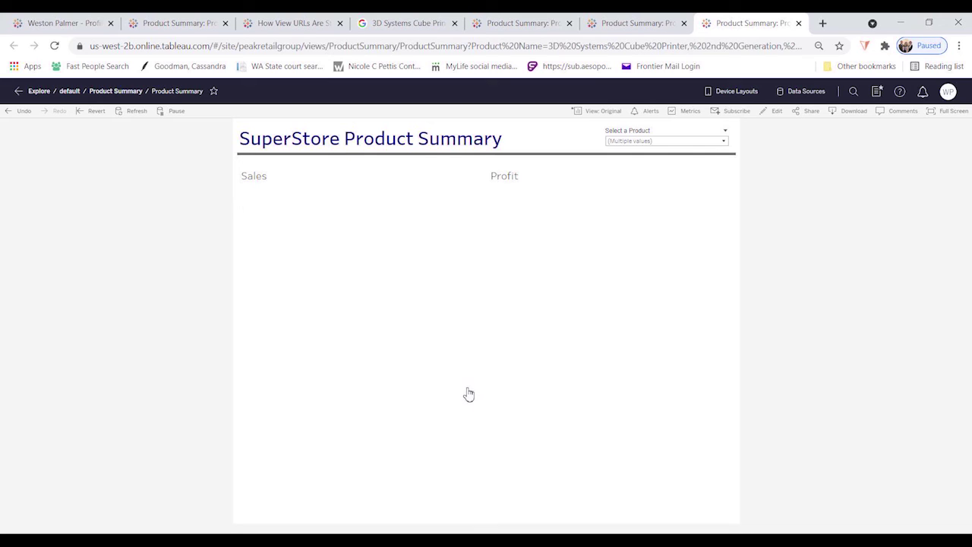
click(724, 140)
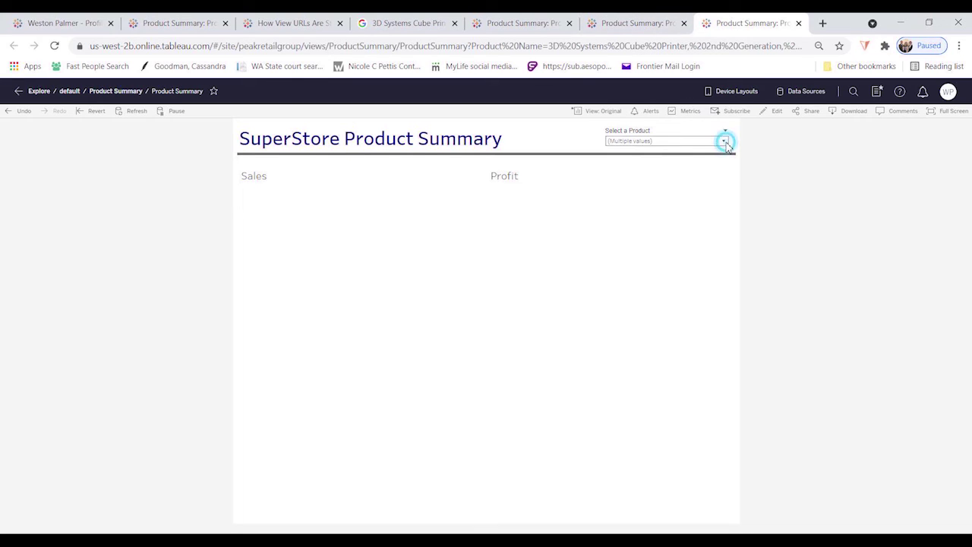
click(579, 256)
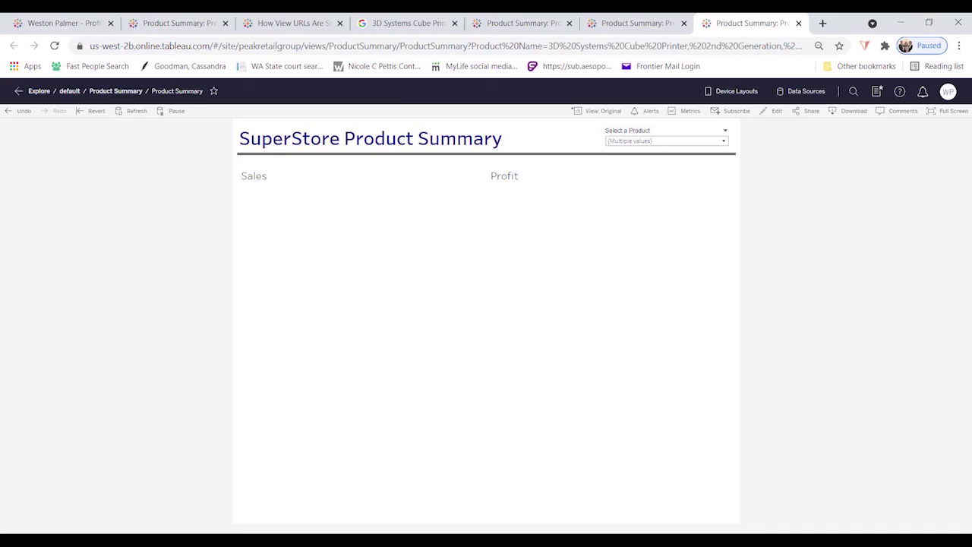
key(alt+Tab)
Step: Look through the Product Summary dashboard and the Sales by Year, Profit by Year and Product Details sheets
click(125, 515)
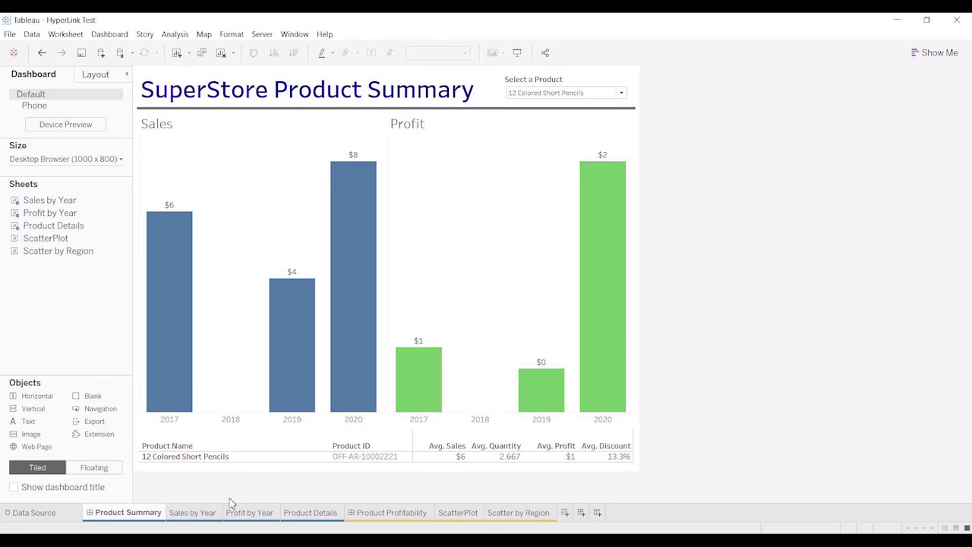
click(202, 513)
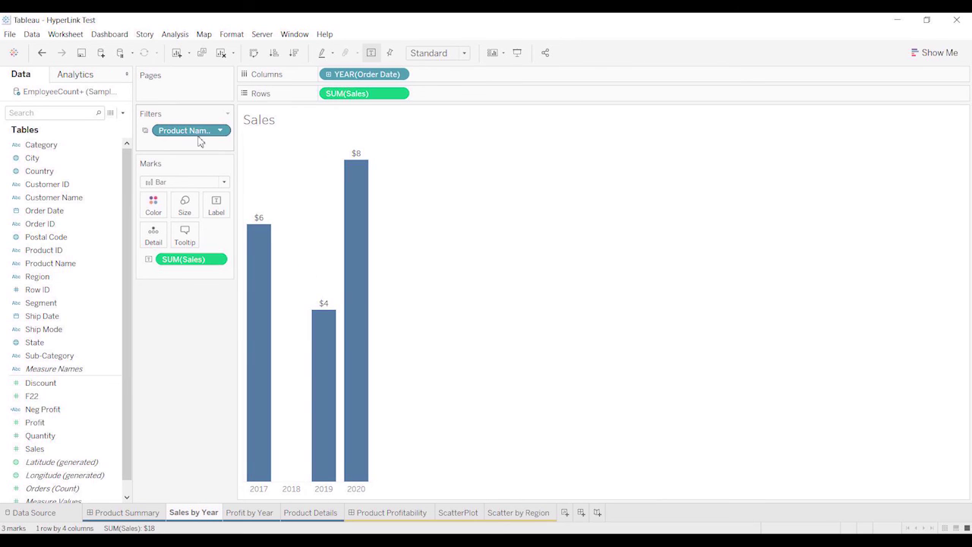
click(253, 513)
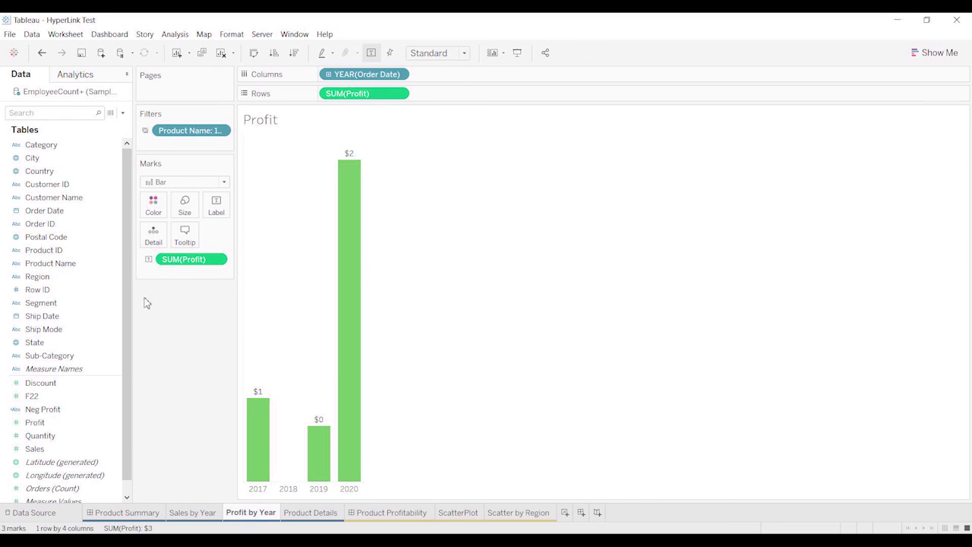
click(318, 515)
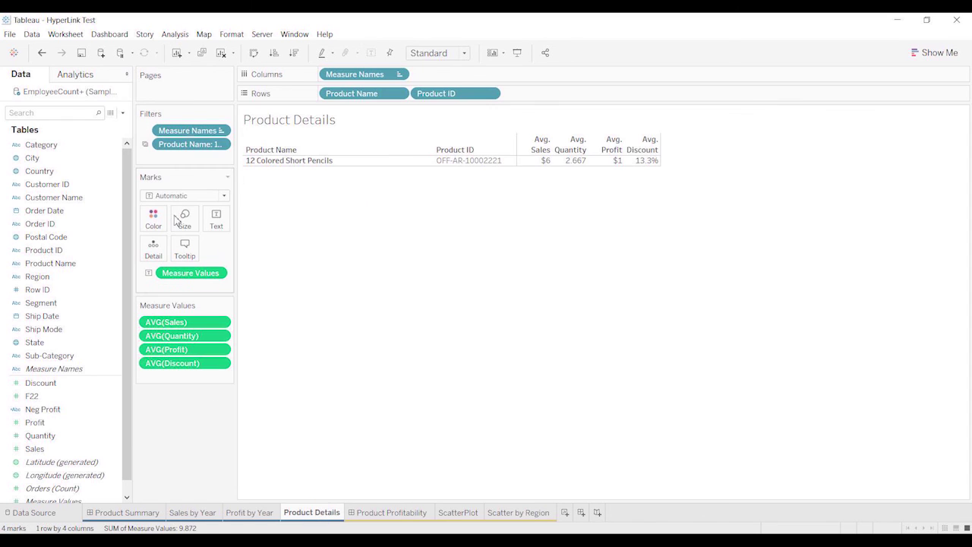
click(152, 513)
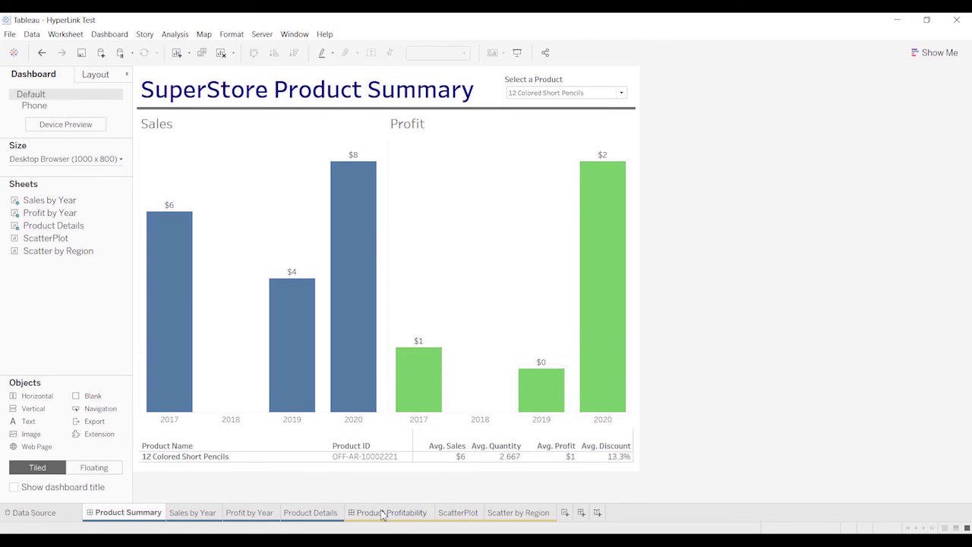
Step: Return to the Product Profitability dashboard and clear the Total View mark selection
click(384, 513)
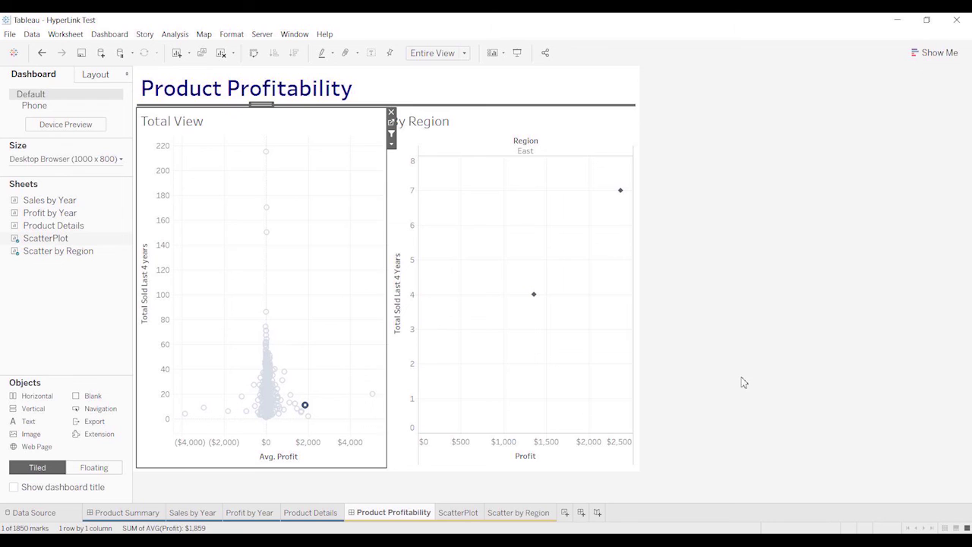
click(276, 234)
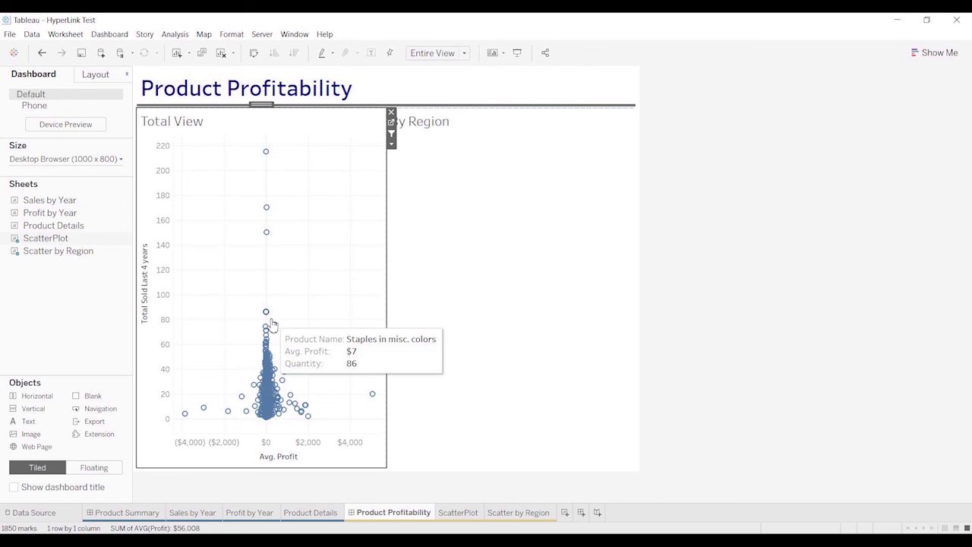
mouse_move(267, 344)
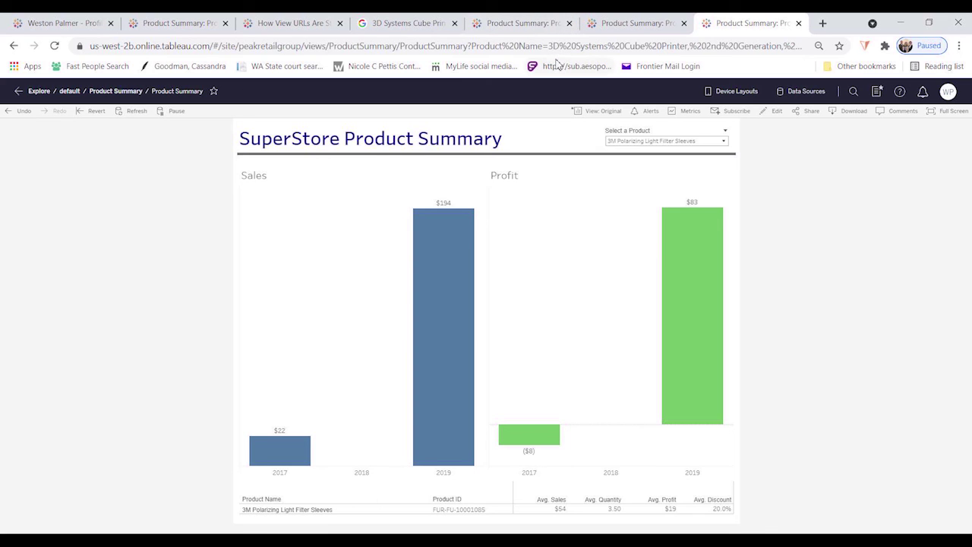
Step: Check the earlier Easy-staple paper Product Summary tab and select its full page address
click(596, 25)
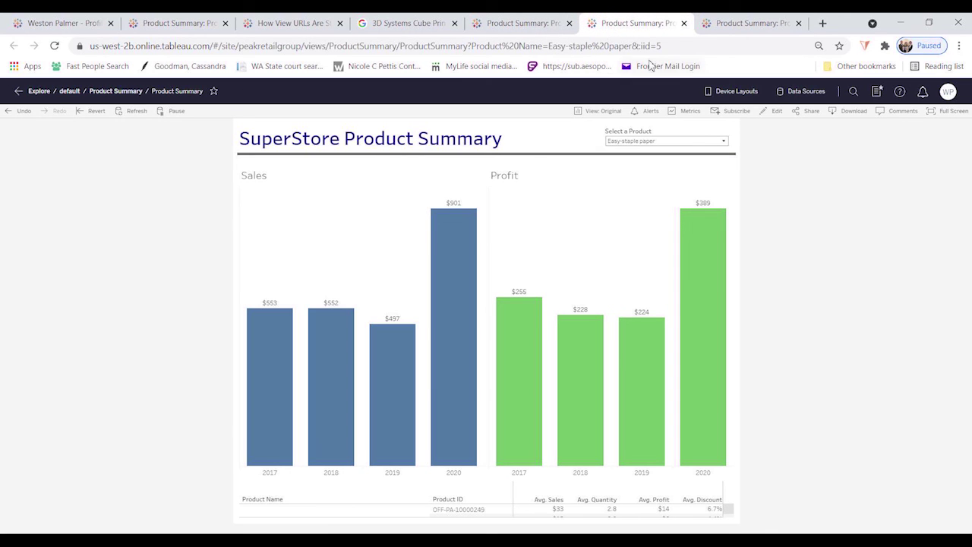
click(678, 44)
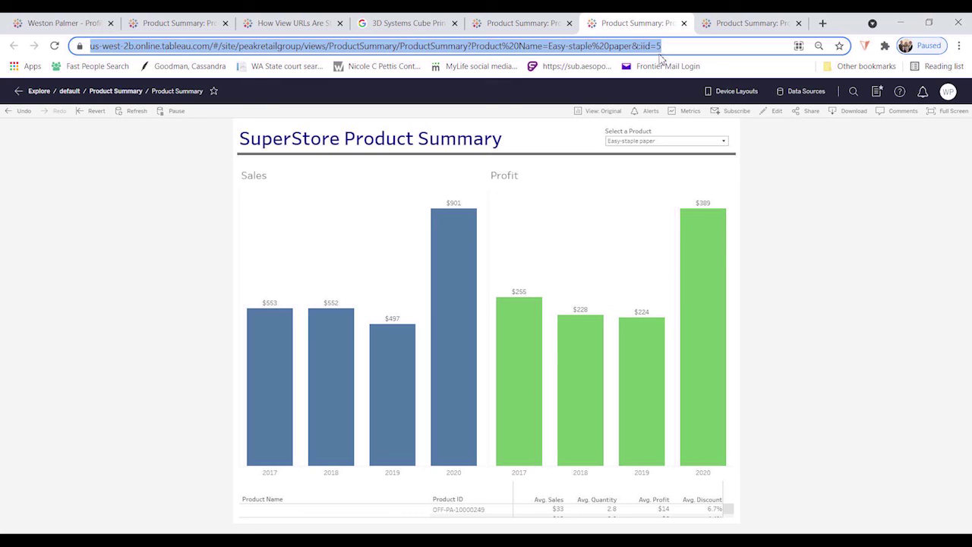
key(alt+Tab)
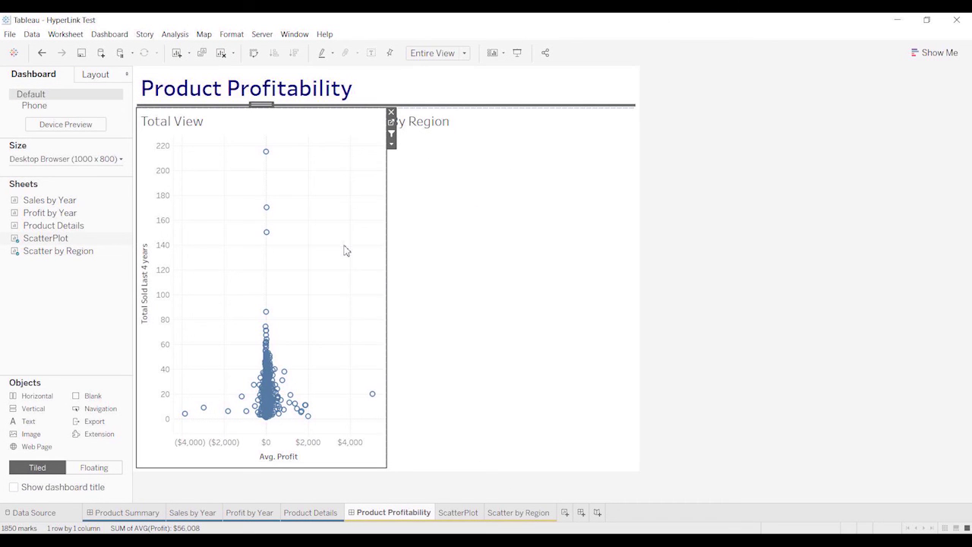
Step: Select the Staples in misc. colors mark in the Total View scatter plot
mouse_move(270, 314)
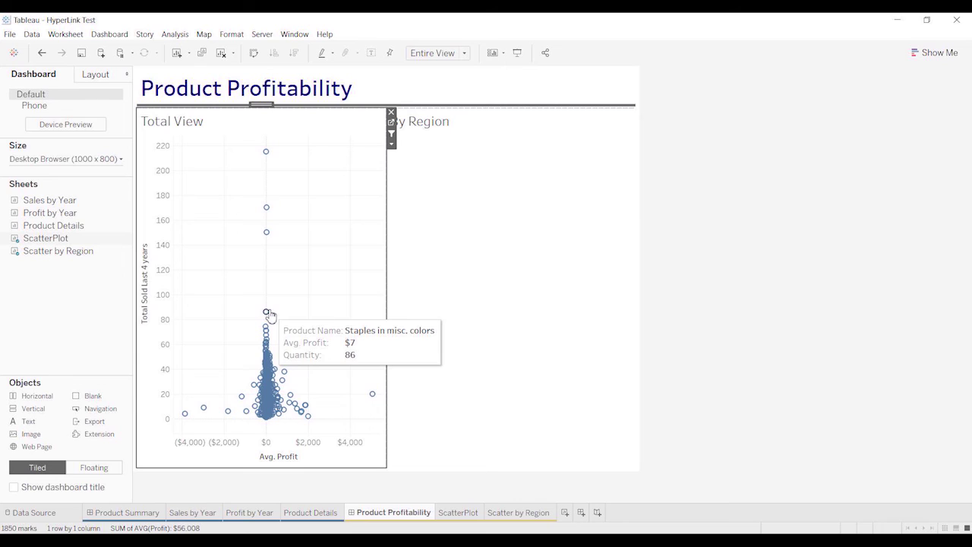
click(267, 312)
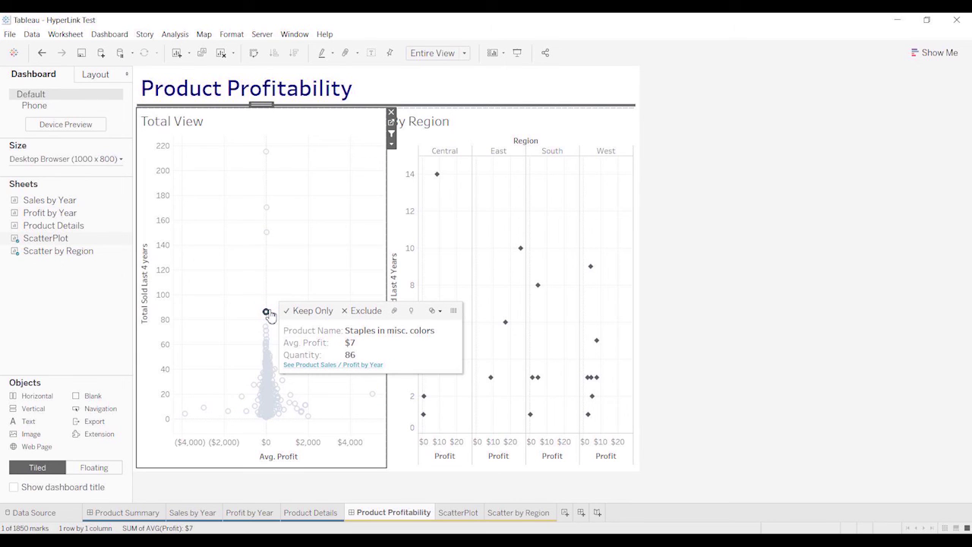